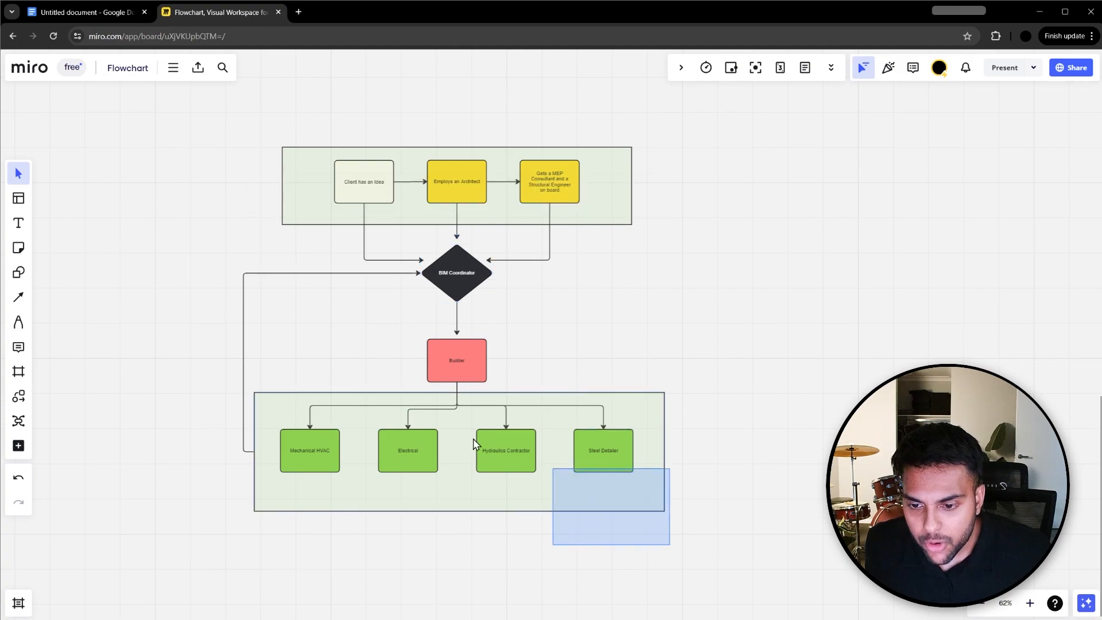
Review the flowchart's path from the architect through the BIM Coordinator and Builder to the group of trade contractors
click(430, 370)
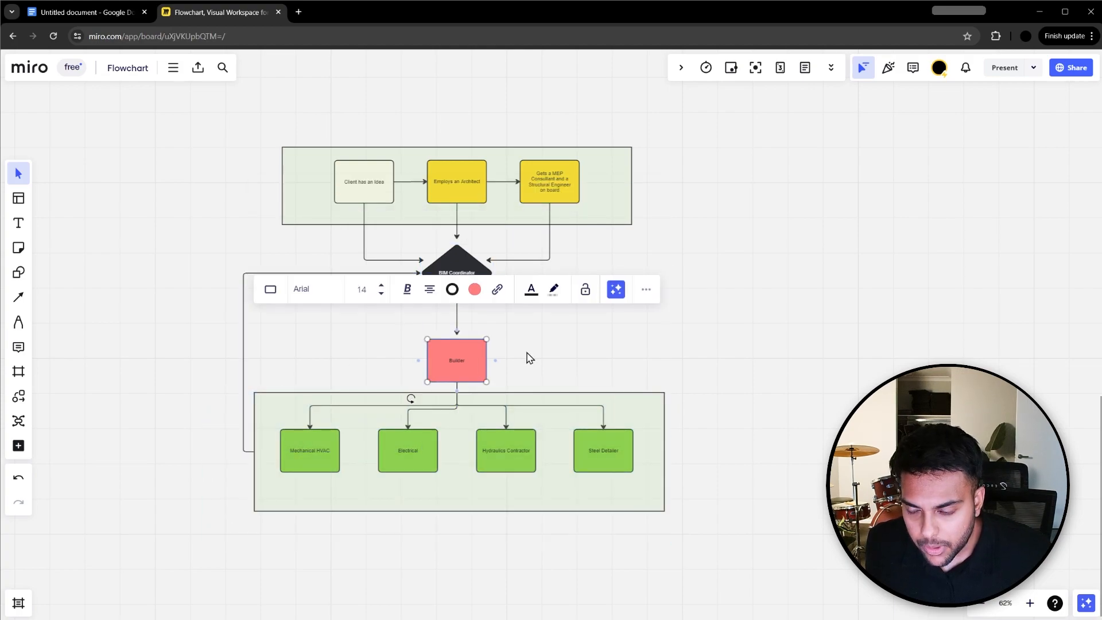
click(526, 357)
drag(694, 527, 172, 374)
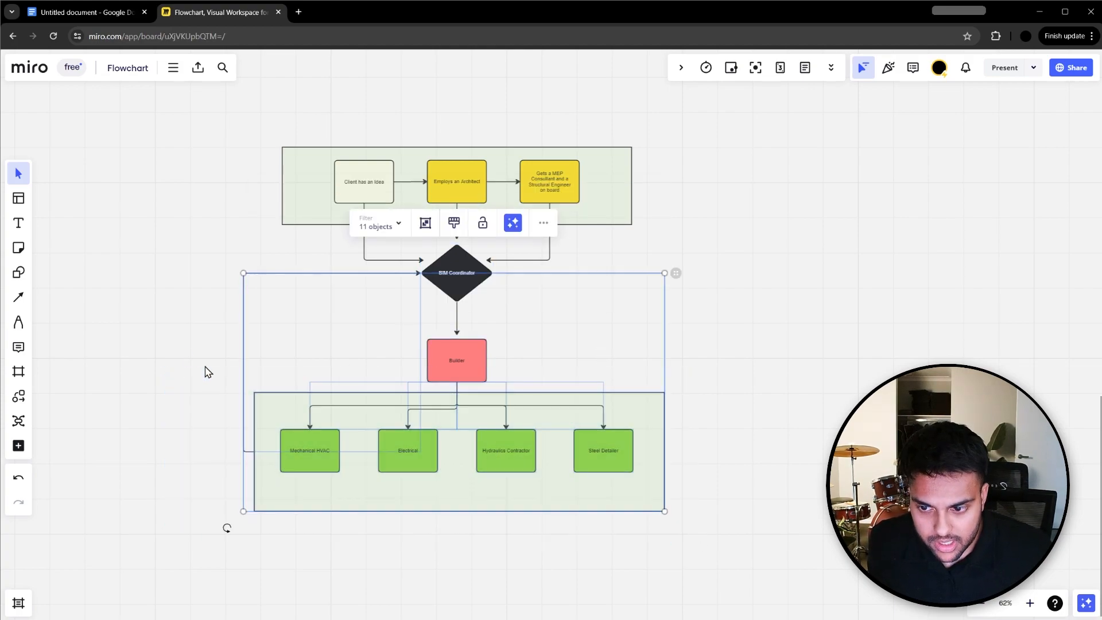
click(140, 321)
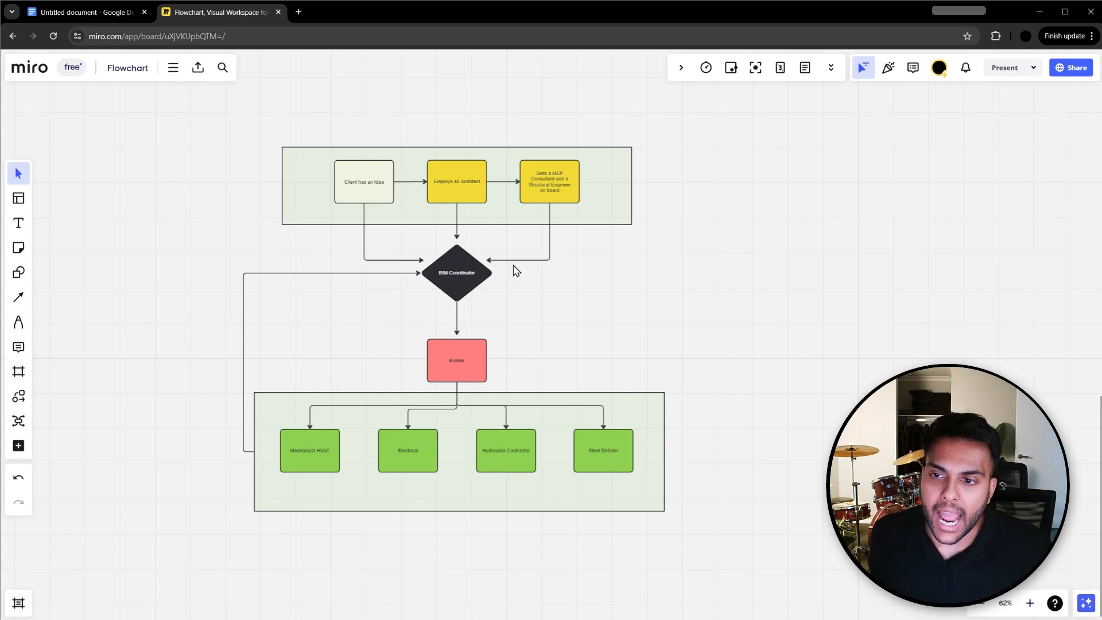
click(460, 280)
click(551, 295)
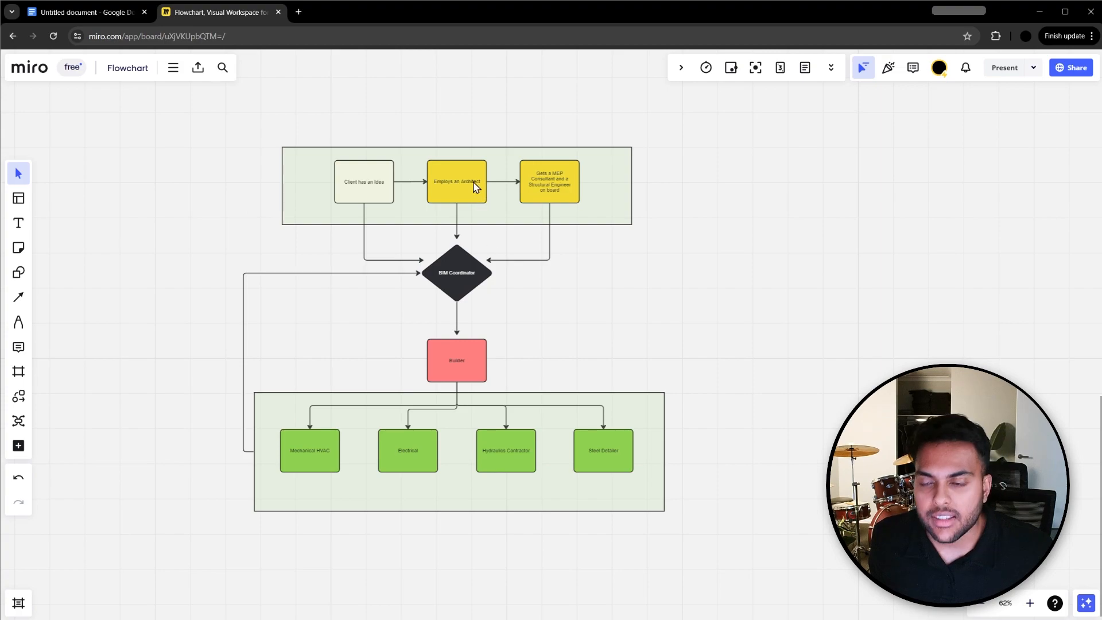
click(475, 187)
click(471, 279)
click(460, 357)
drag(722, 558, 164, 368)
click(546, 324)
Compare the MEP consultant and structural engineer box with the trade contractor group and their links to the BIM Coordinator
click(549, 186)
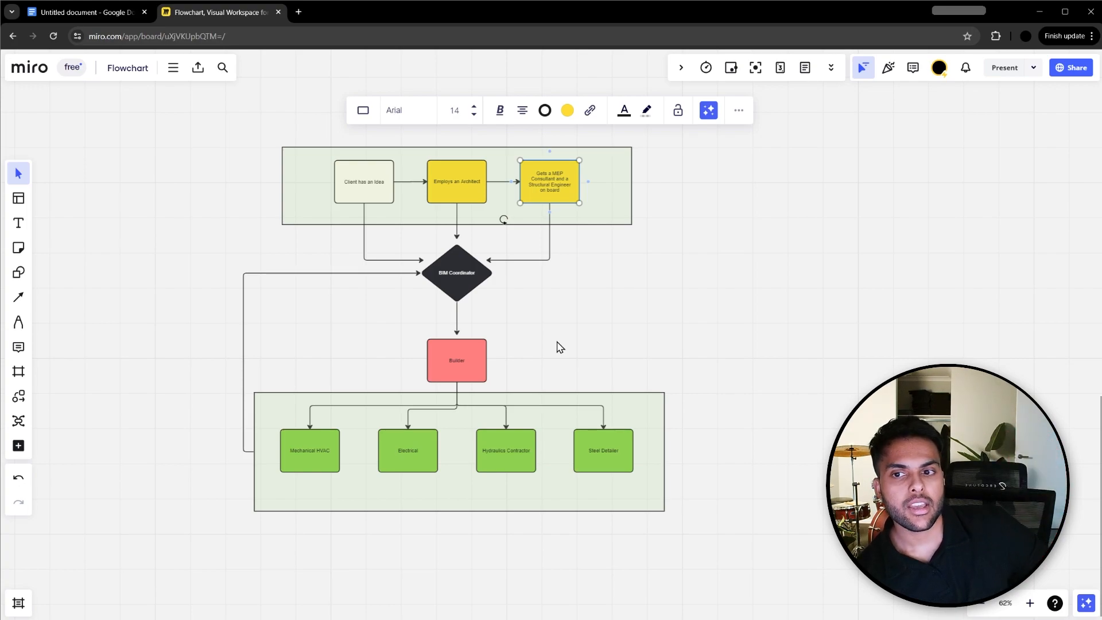
click(598, 363)
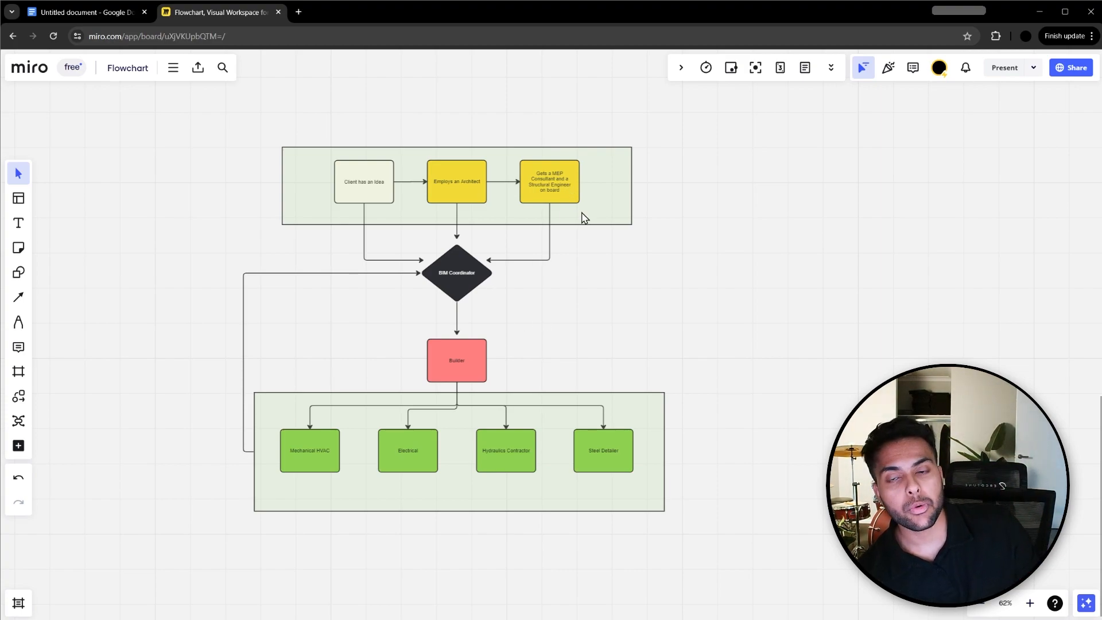
drag(687, 549, 207, 383)
click(556, 204)
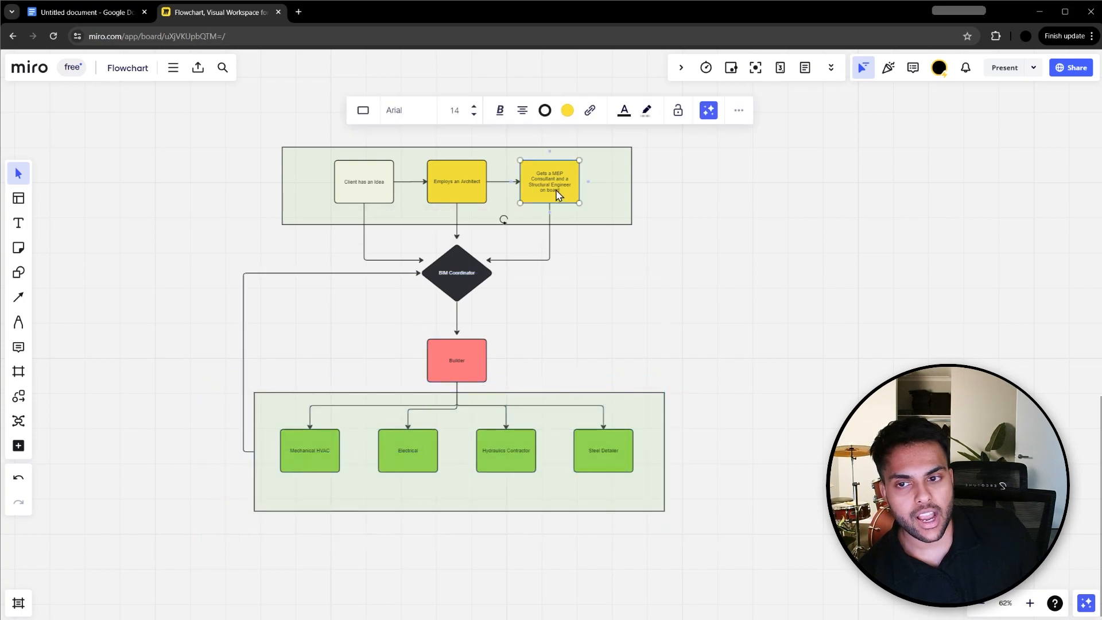
click(606, 345)
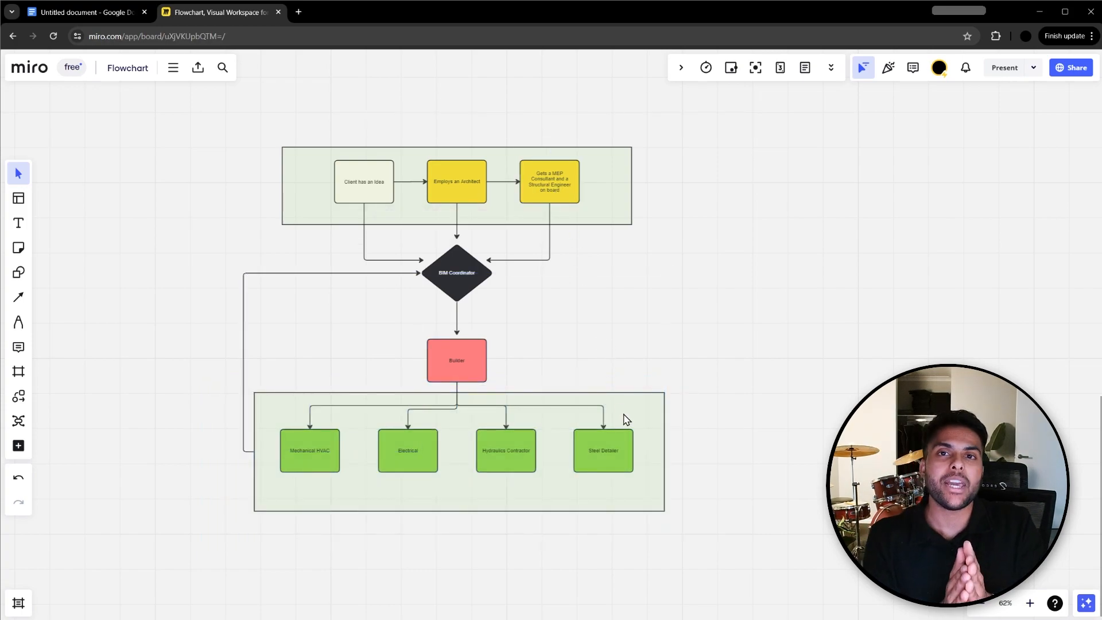
drag(695, 547, 205, 380)
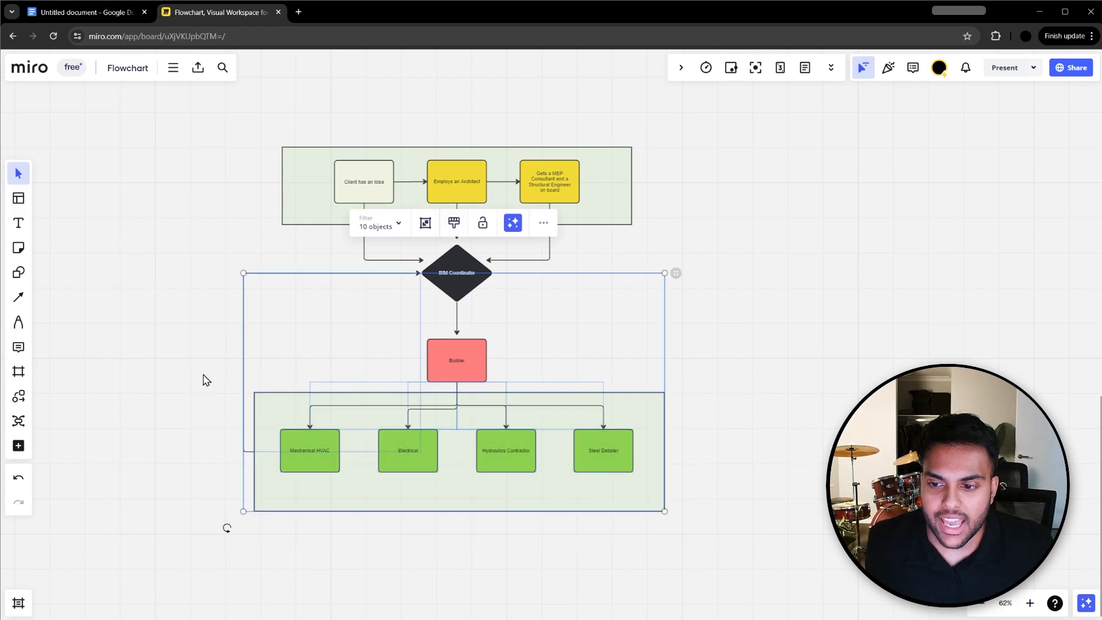
click(205, 380)
click(453, 277)
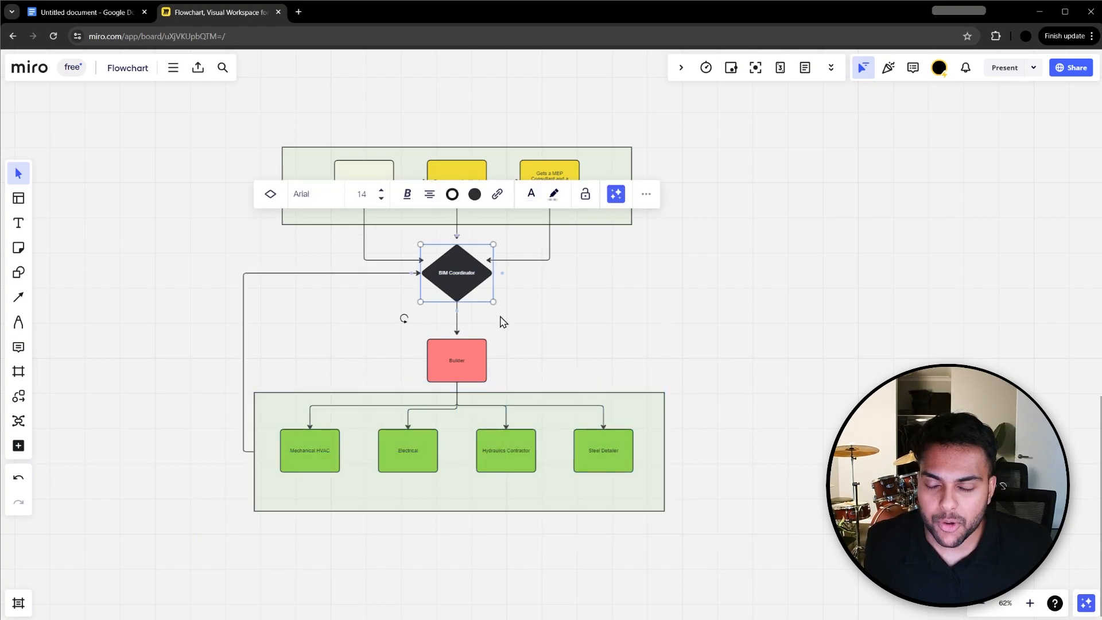
click(536, 294)
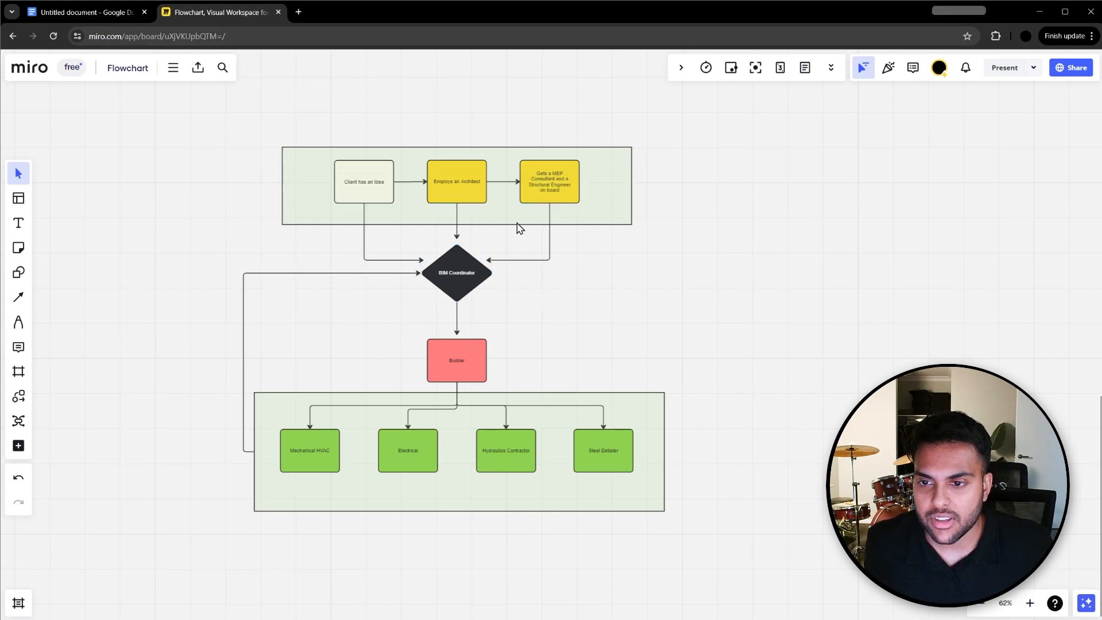
click(536, 200)
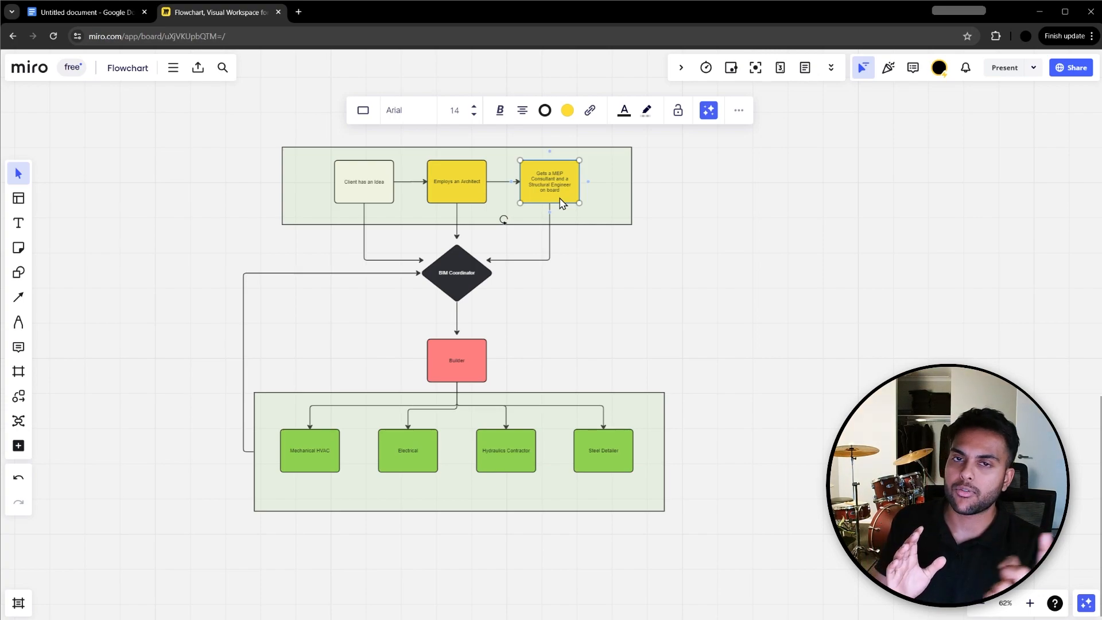
click(608, 320)
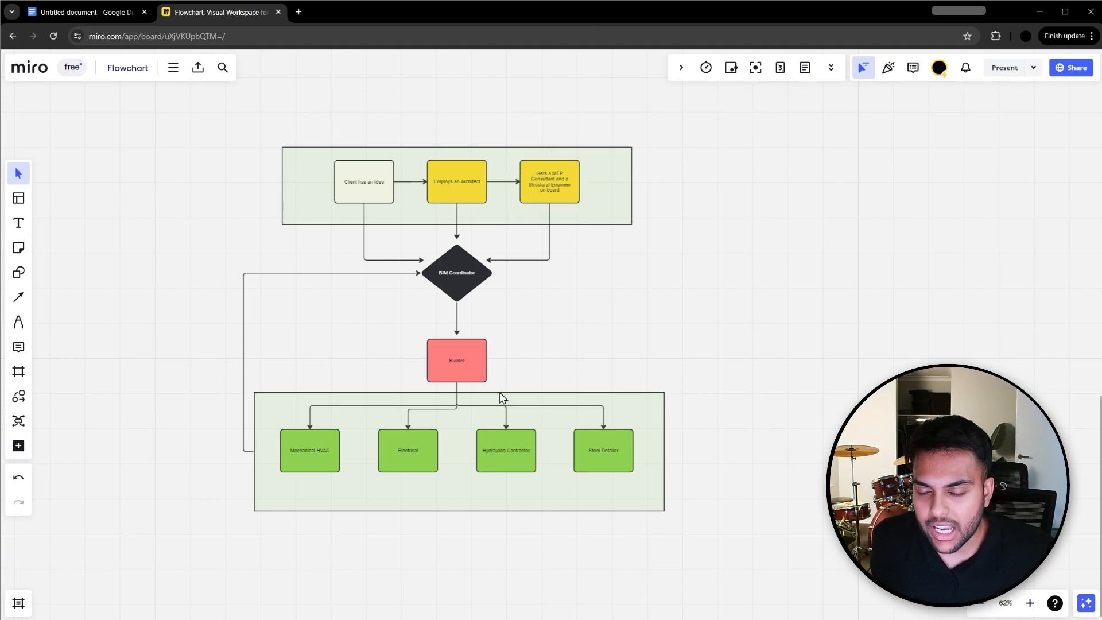
scroll(490, 310, down, 2)
drag(658, 525, 241, 385)
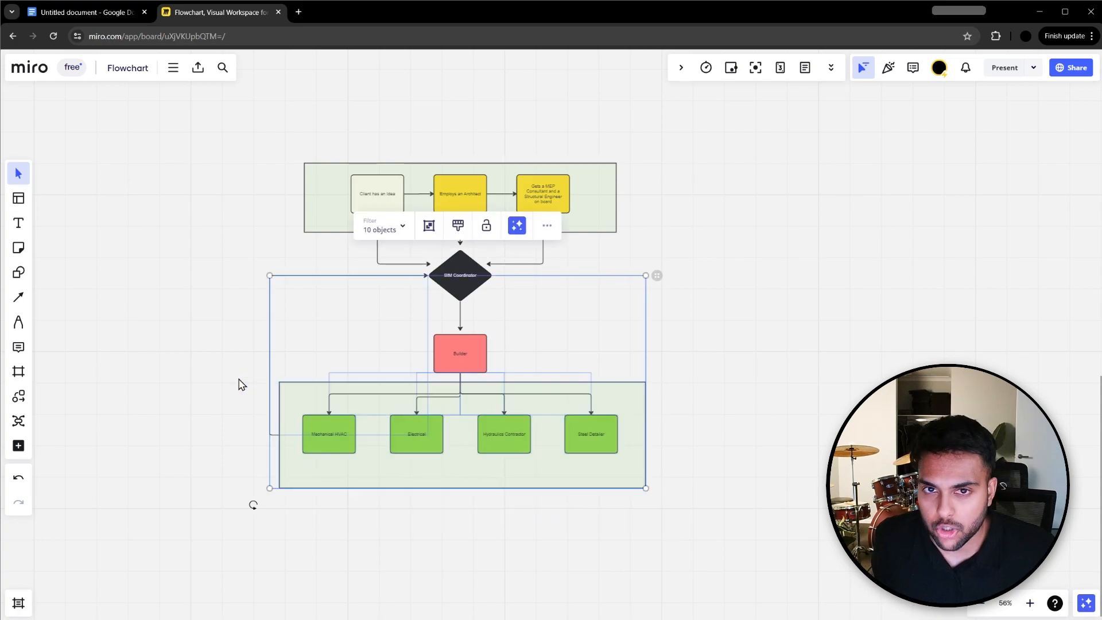
click(554, 502)
Add a rectangle below the trade contractor group, joined to the group by a connector arrow
scroll(443, 349, down, 2)
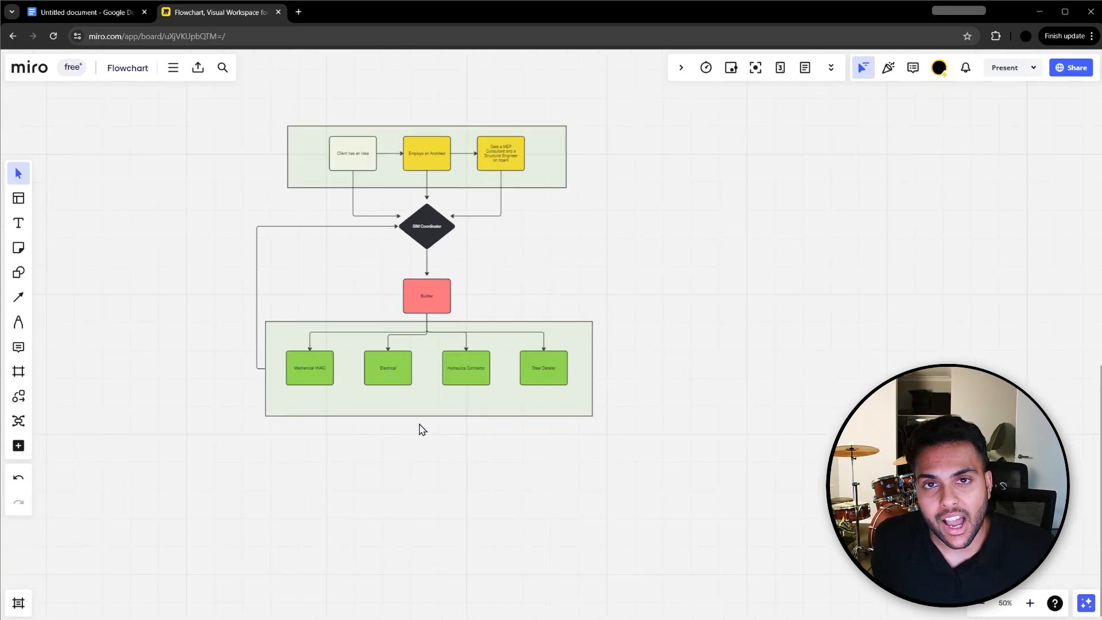
scroll(537, 269, down, 1)
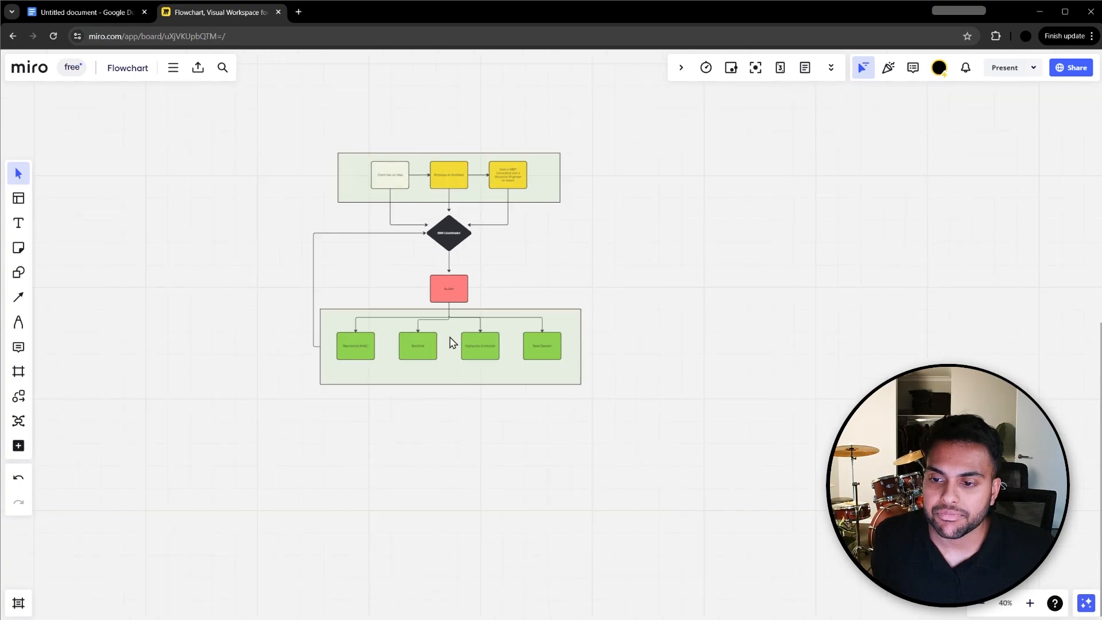
scroll(505, 398, up, 1)
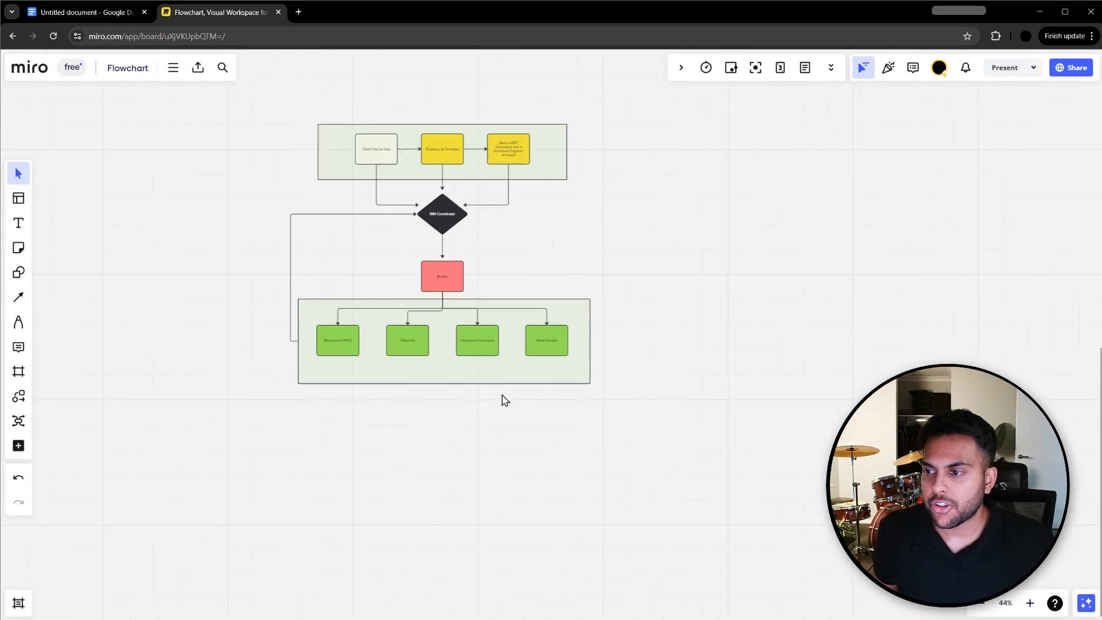
click(430, 369)
drag(437, 393, 434, 459)
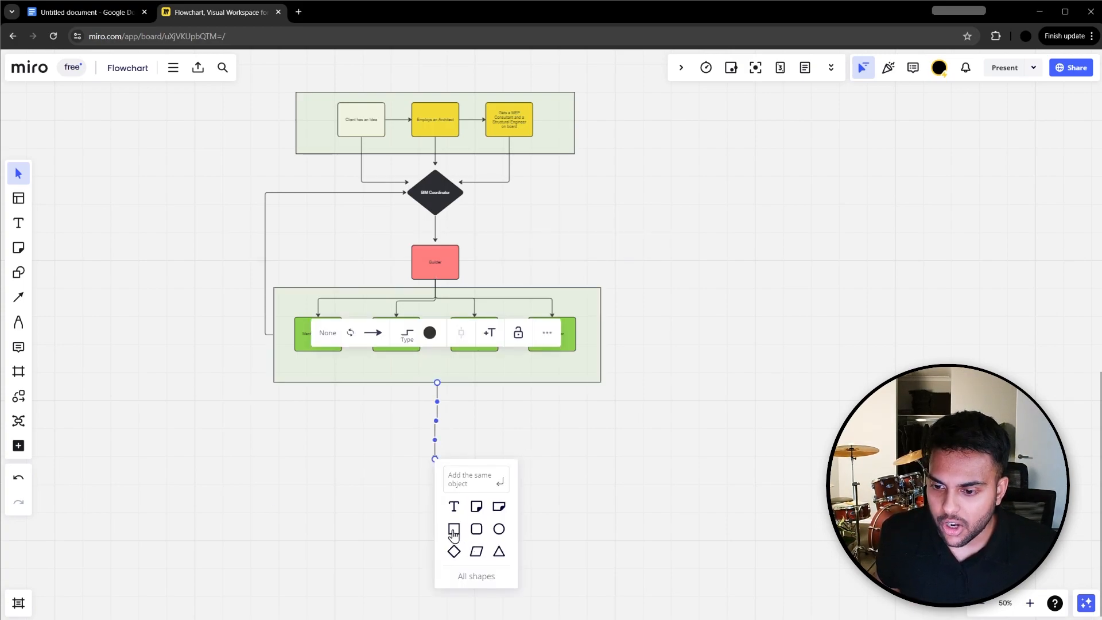
click(455, 529)
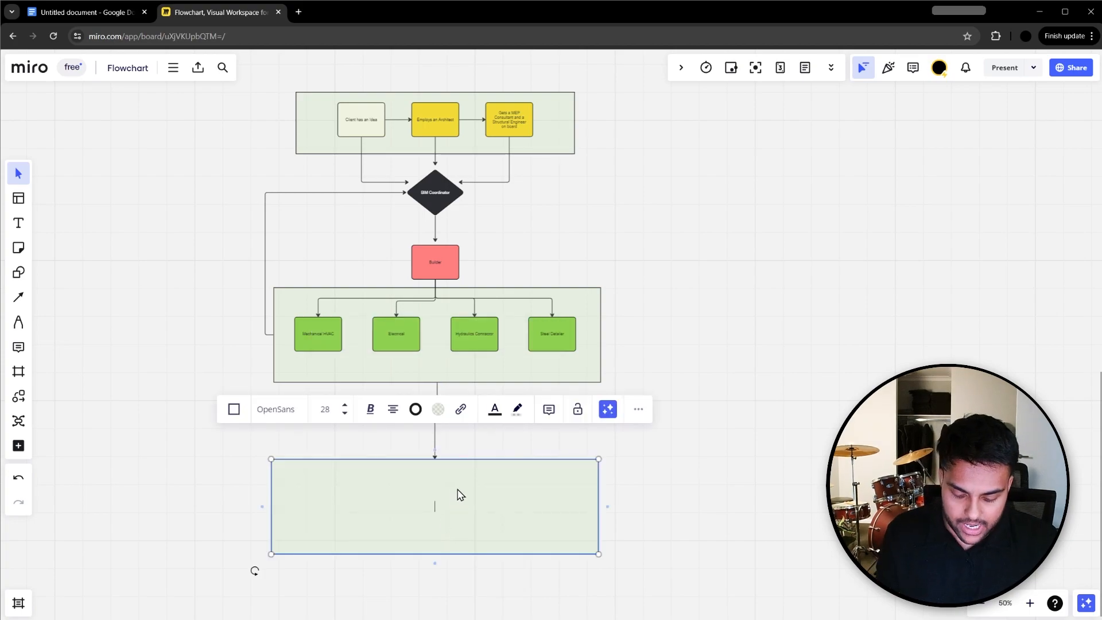
Label the new rectangle below the trade contractor group SITE PEOPLE
text(sIT E)
key(BackSpace)
key(BackSpace)
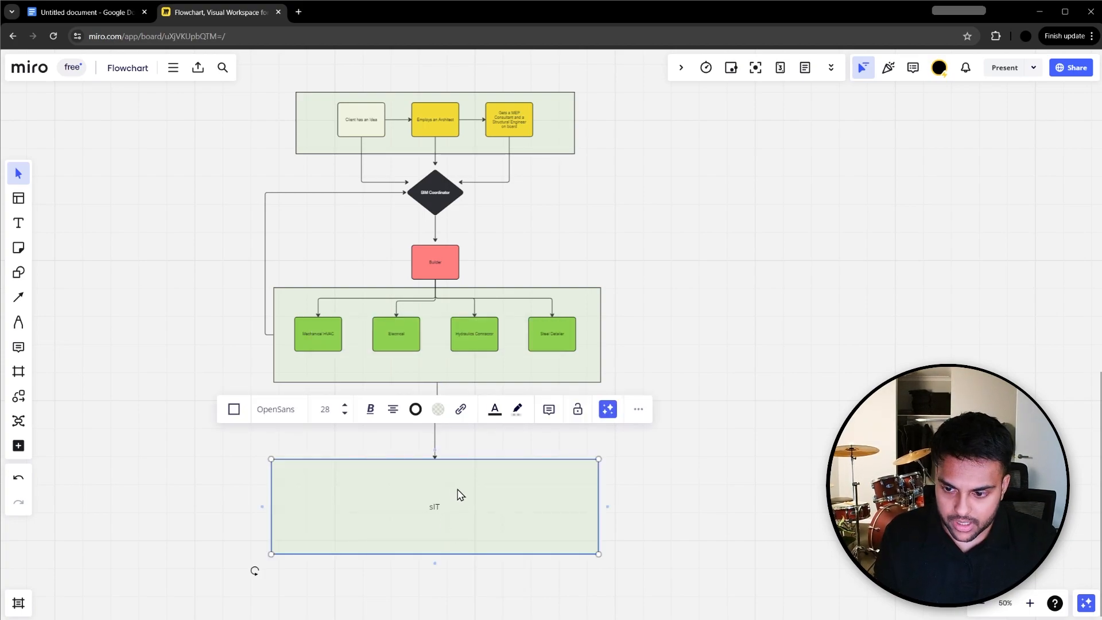
text(E PEOPLE)
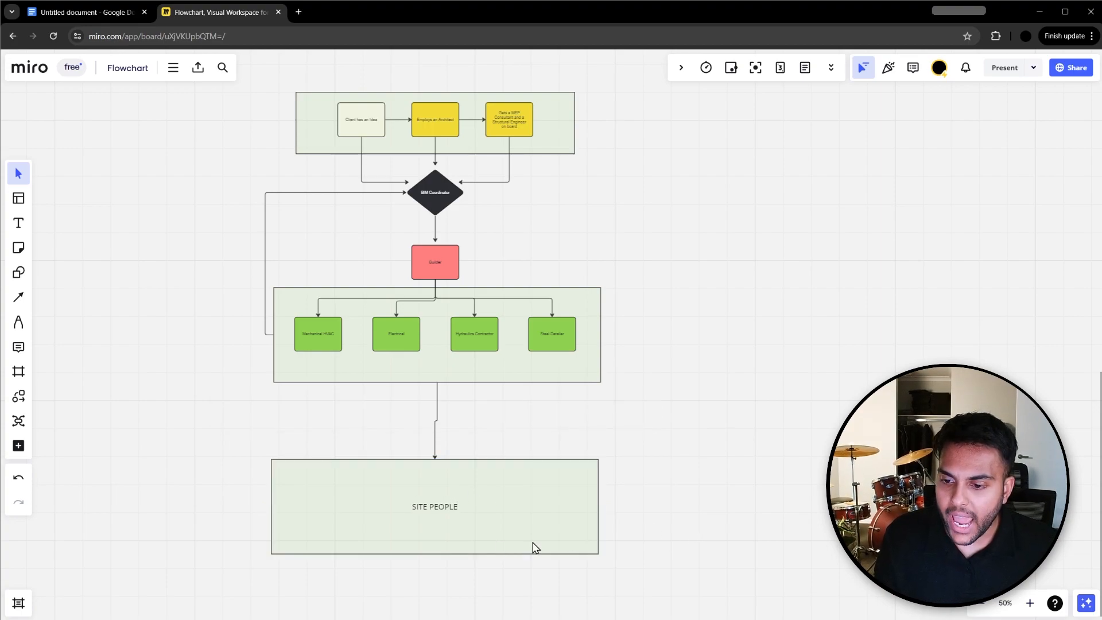
Connect the SITE PEOPLE box back to the BIM Coordinator diamond, routing the line outside the existing contractor connector
mouse_move(263, 510)
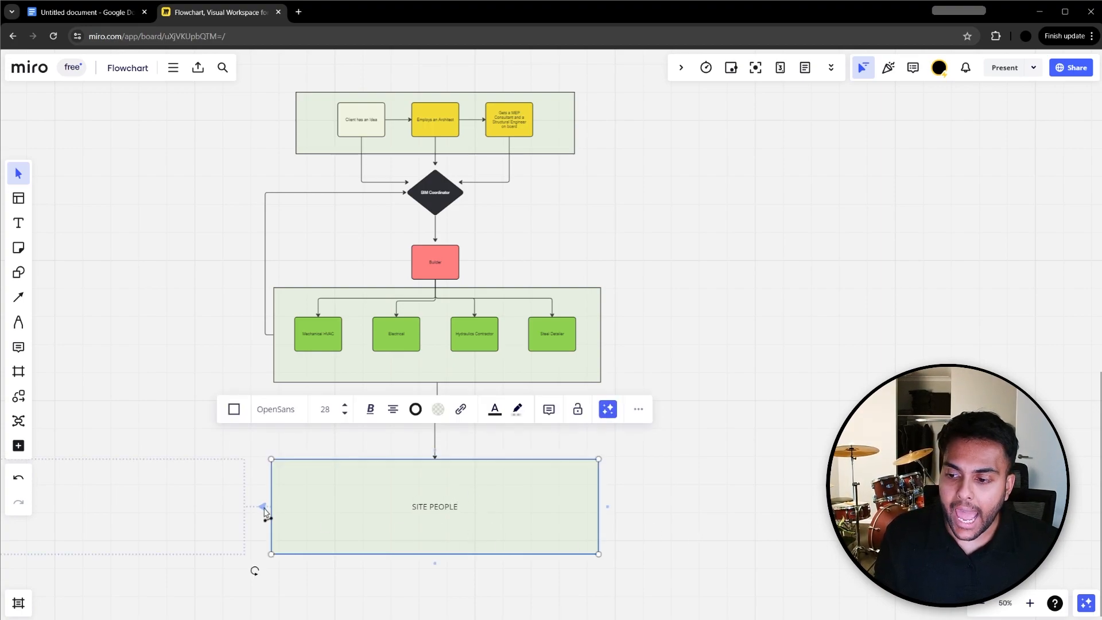
drag(263, 510, 406, 195)
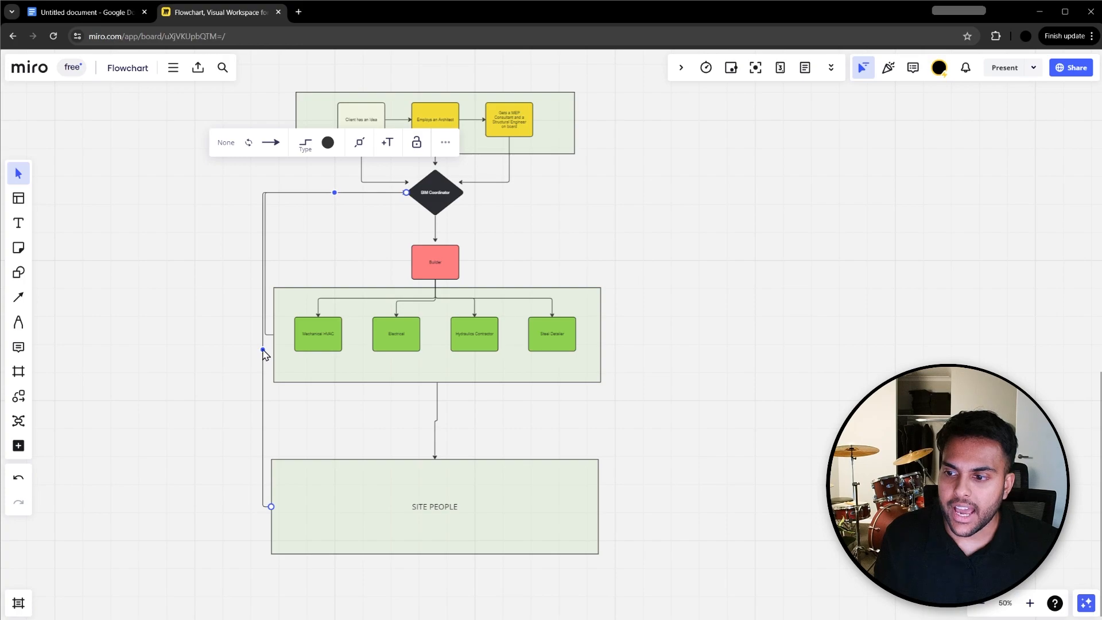
drag(263, 349, 207, 350)
scroll(523, 235, down, 1)
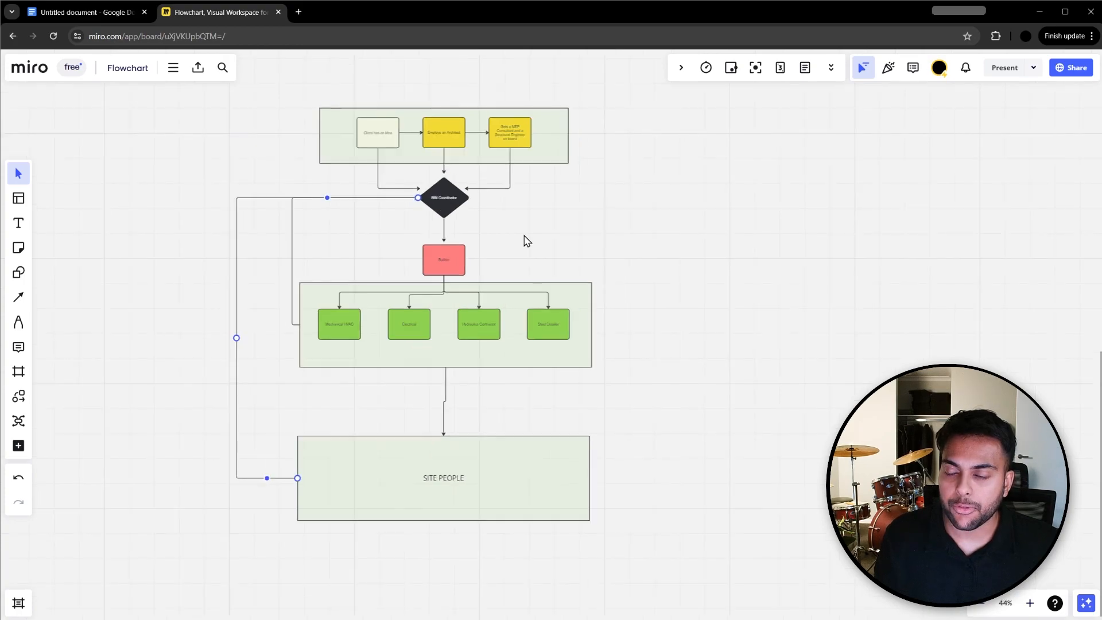
click(340, 208)
scroll(378, 224, up, 1)
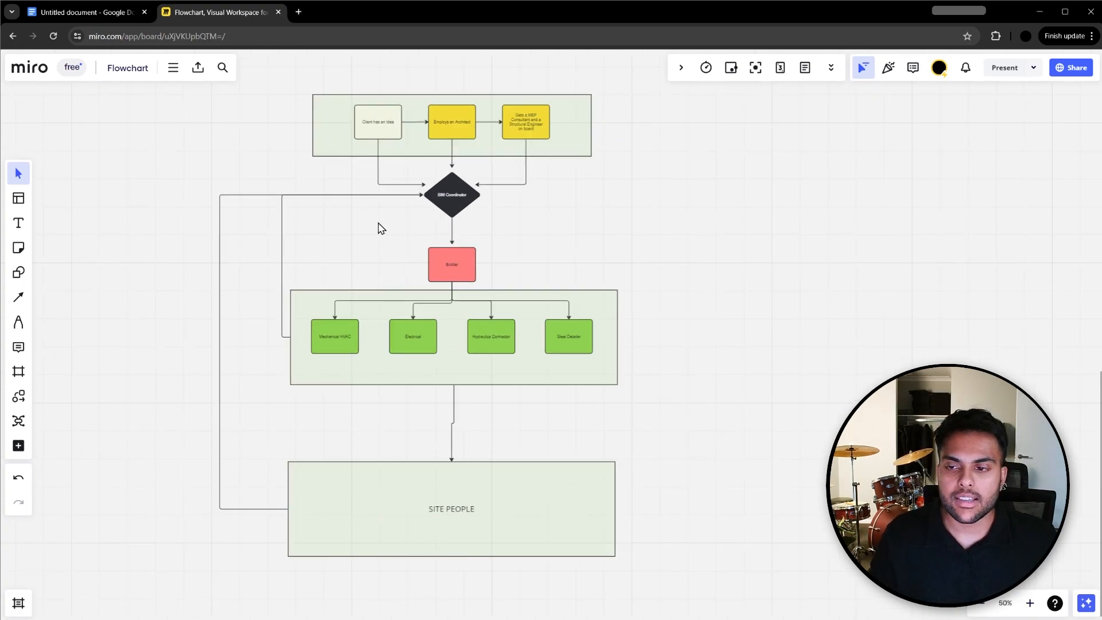
Undo the accidental move of the BIM Coordinator diamond
click(449, 201)
click(561, 219)
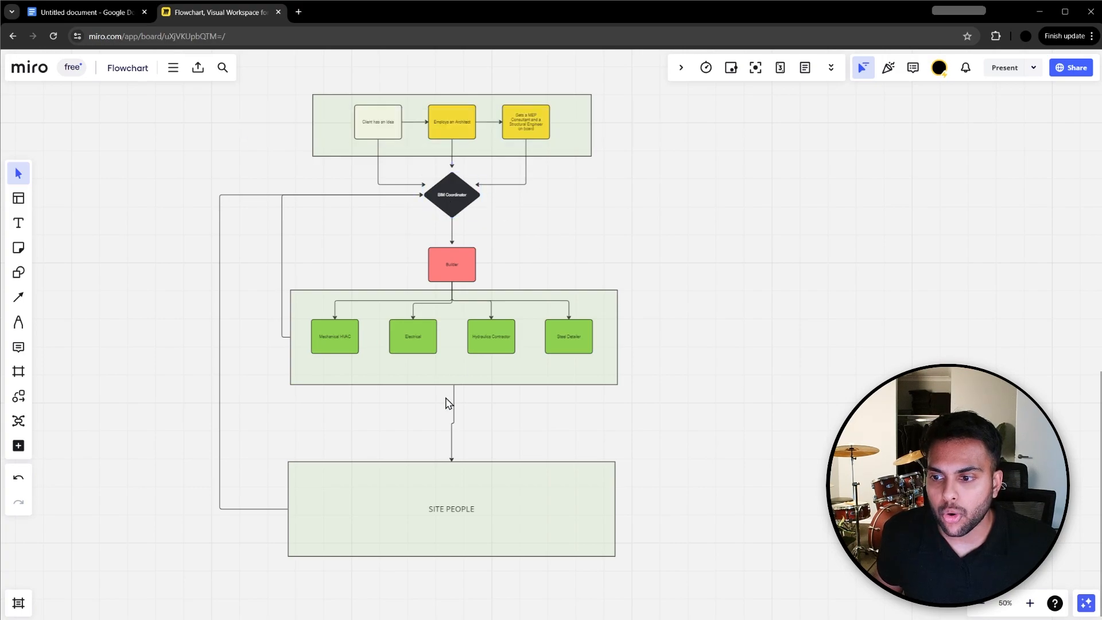
drag(689, 397, 249, 285)
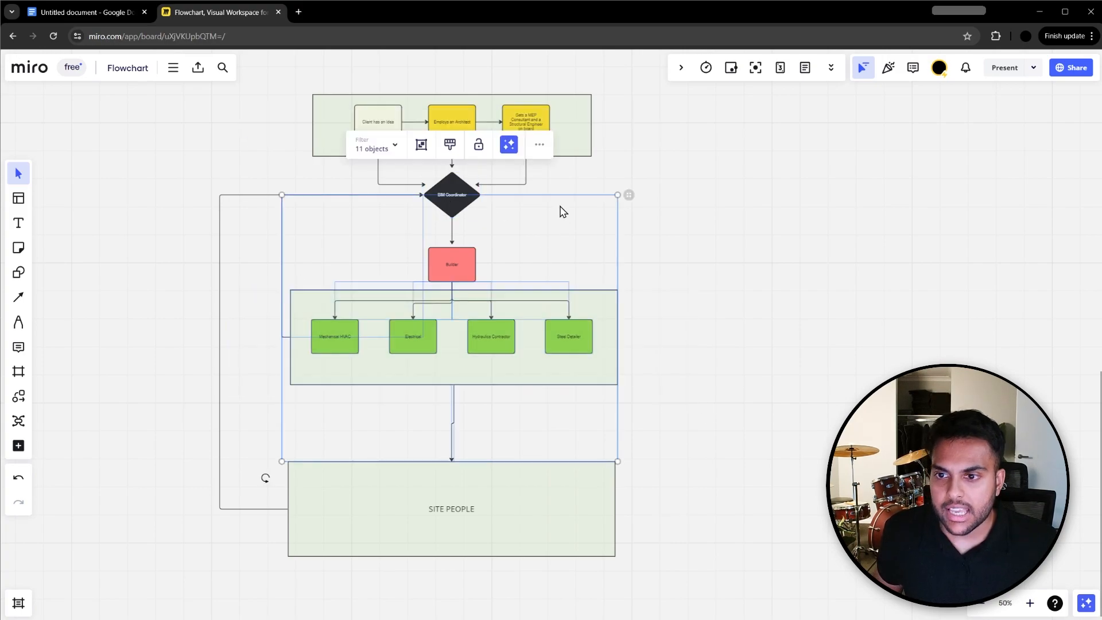
click(561, 212)
drag(580, 199, 476, 81)
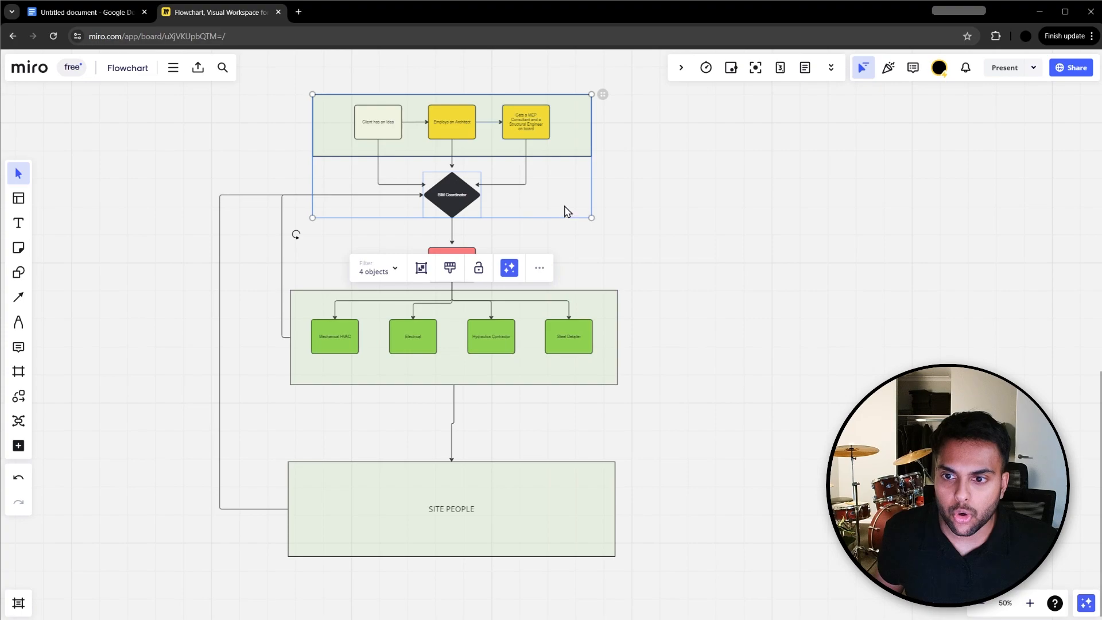
click(481, 158)
key(ctrl+z)
key(ctrl+z)
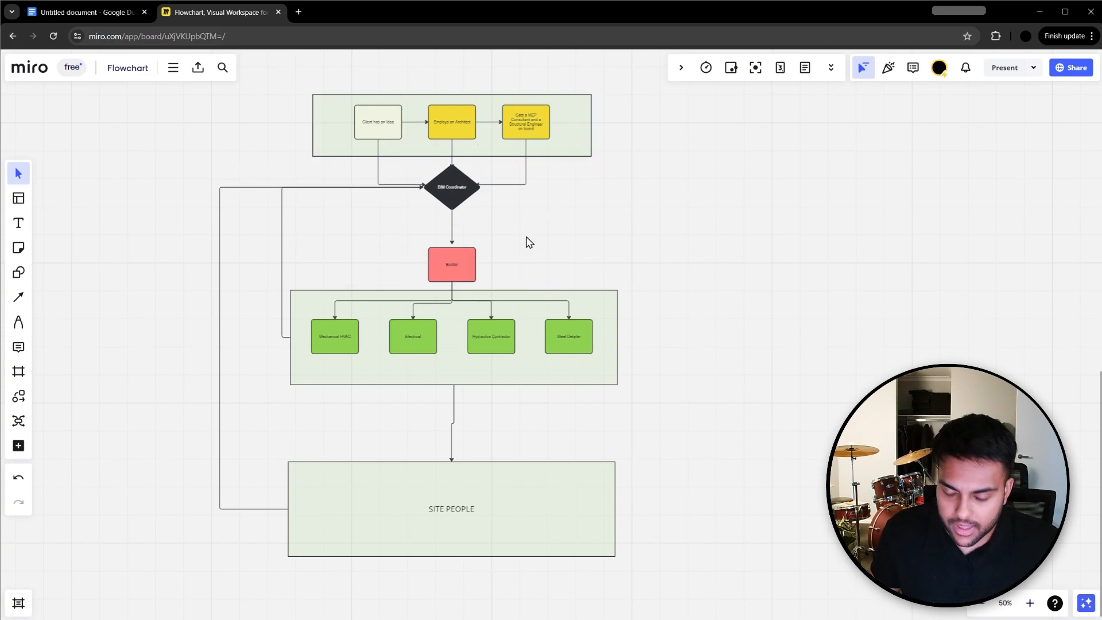
click(459, 134)
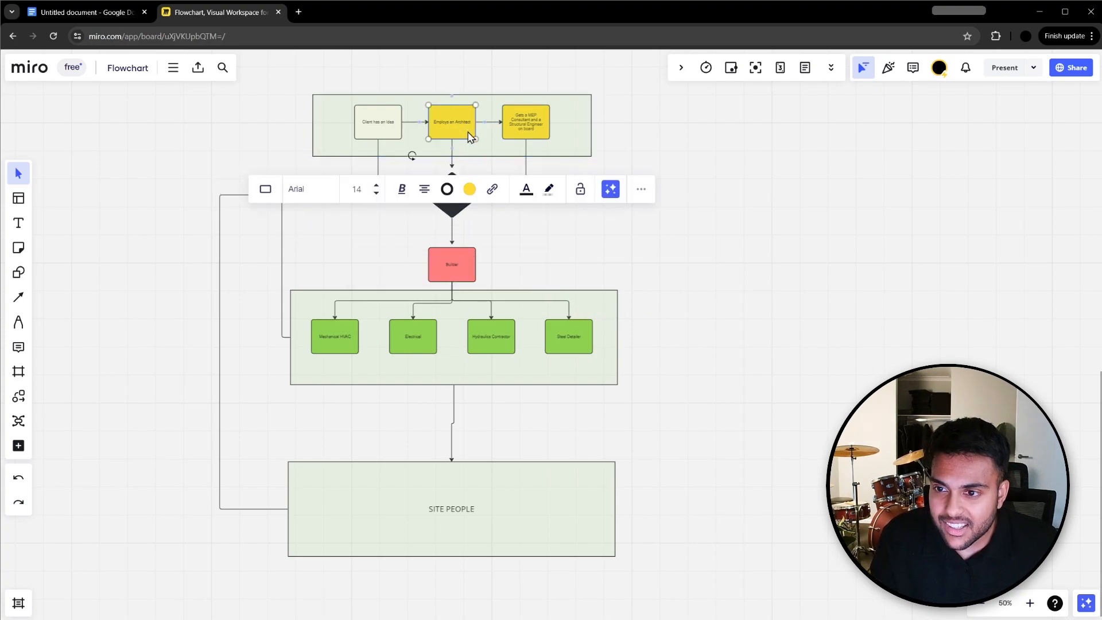
click(709, 264)
click(462, 206)
click(646, 222)
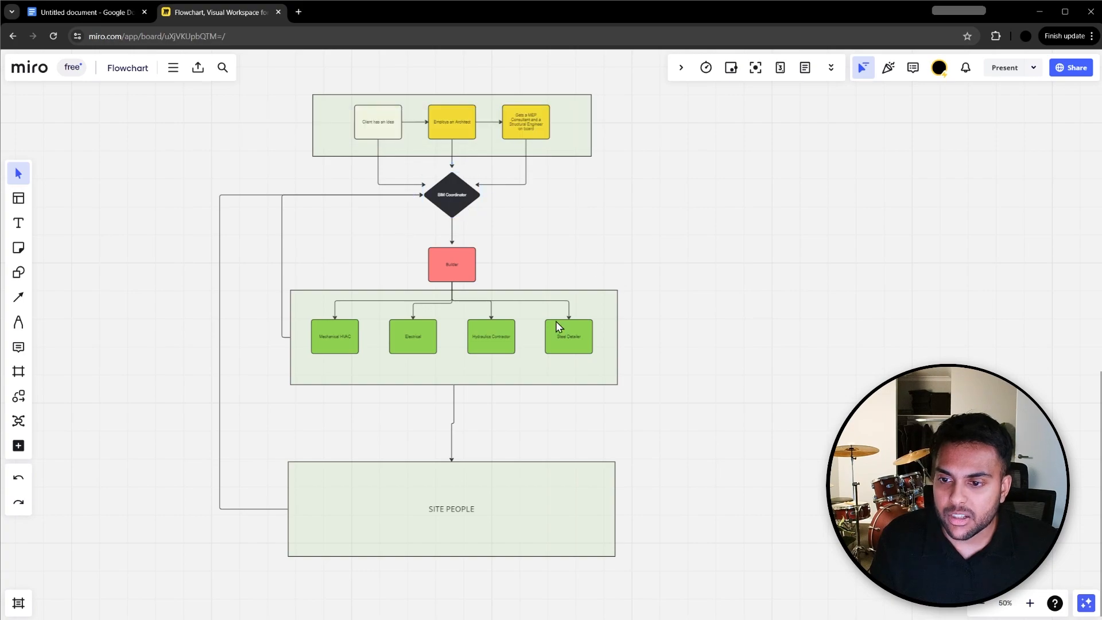
Shift the SITE PEOPLE box slightly to align it with the contractor group so the connector between them runs straight
click(500, 511)
click(665, 518)
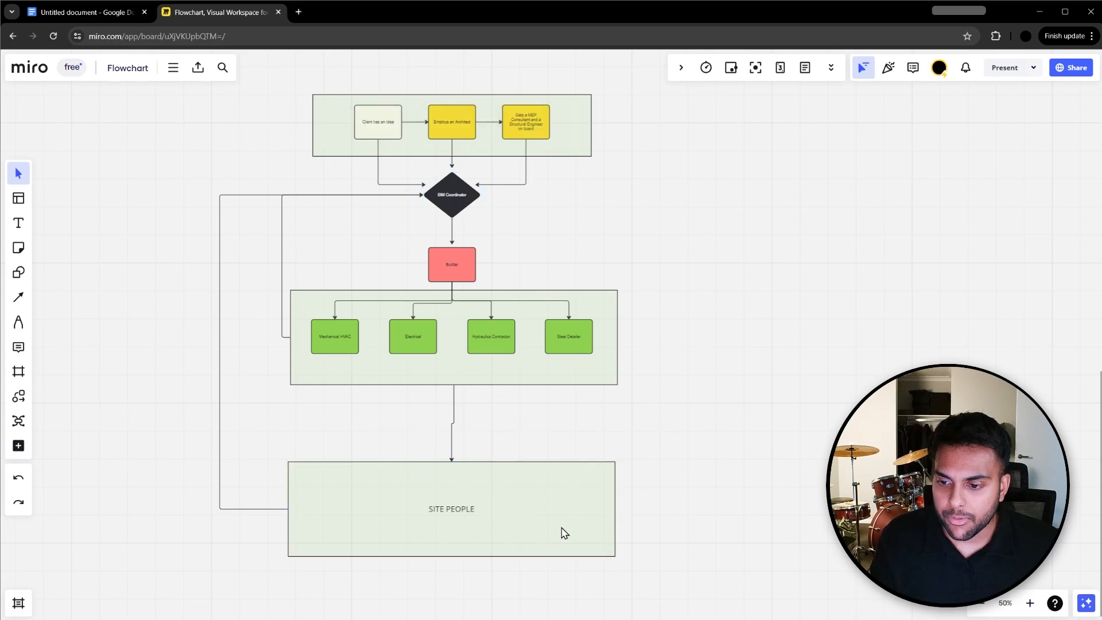
drag(563, 527, 564, 527)
click(561, 519)
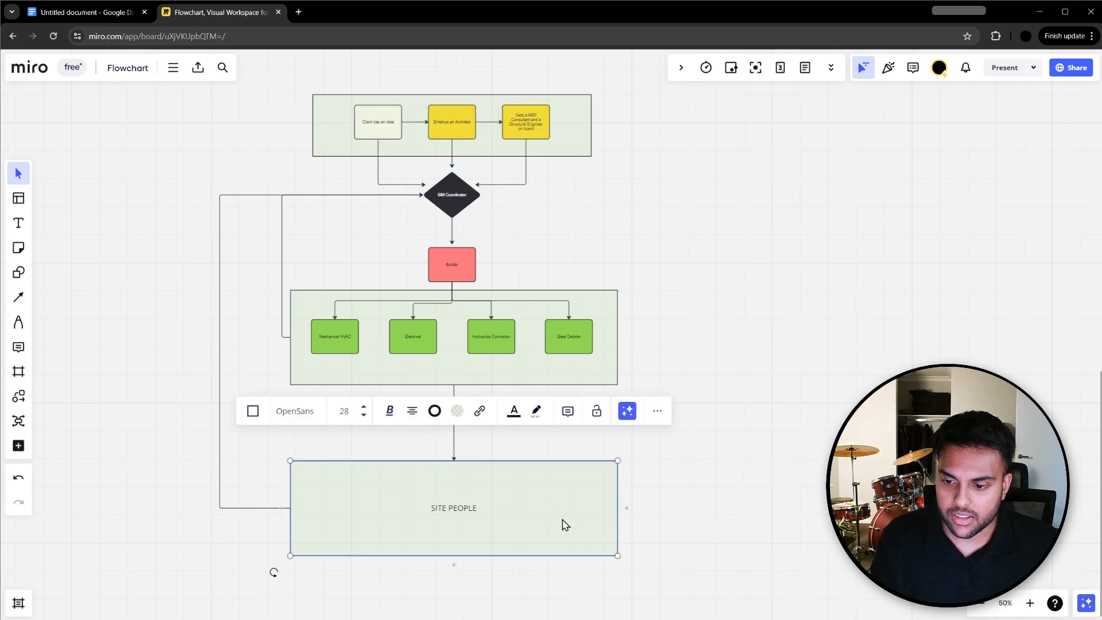
click(769, 506)
Review the flowchart's three stages: the client and design group, the trade contractor group and the SITE PEOPLE box
drag(635, 195, 262, 81)
click(666, 344)
drag(668, 416, 261, 271)
click(760, 497)
drag(667, 578, 237, 426)
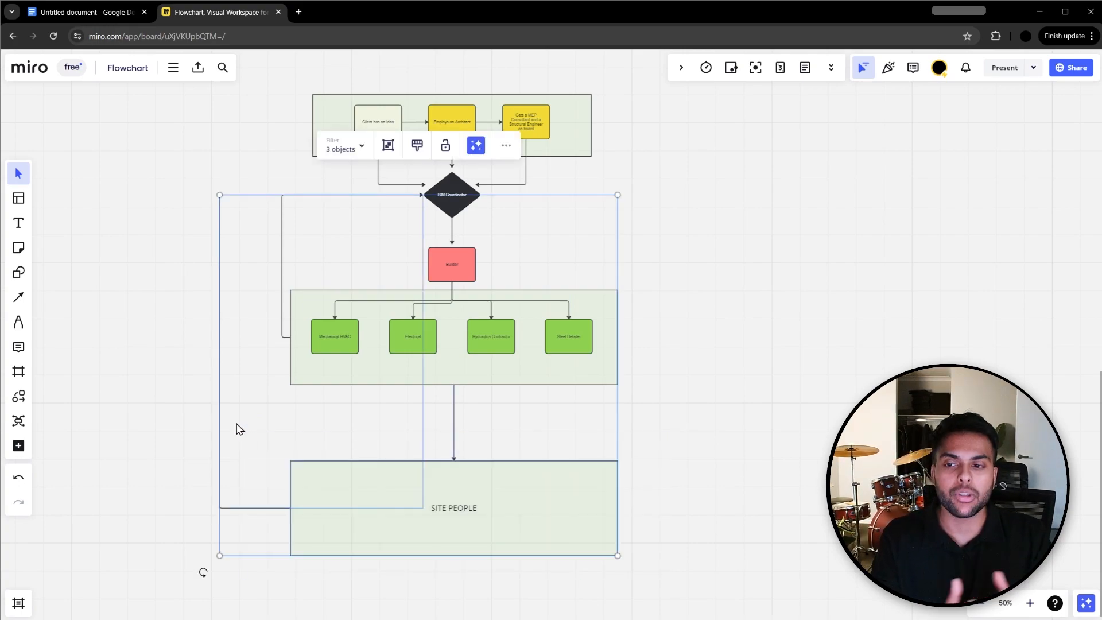
click(691, 330)
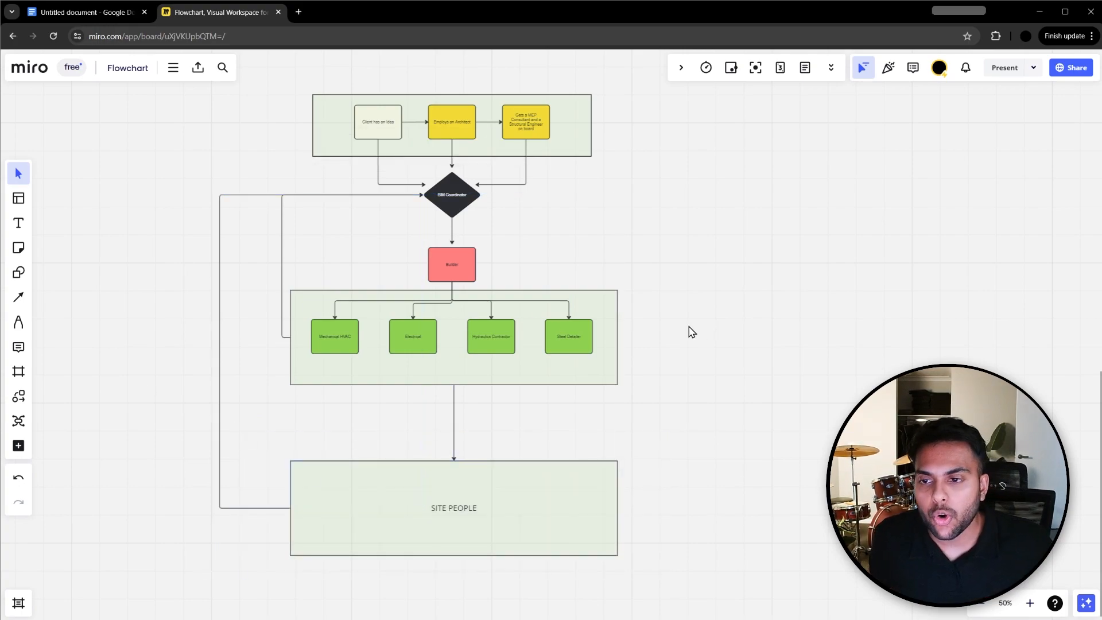
Examine the BIM Coordinator diamond and its connections within the complete flowchart
click(464, 209)
click(720, 409)
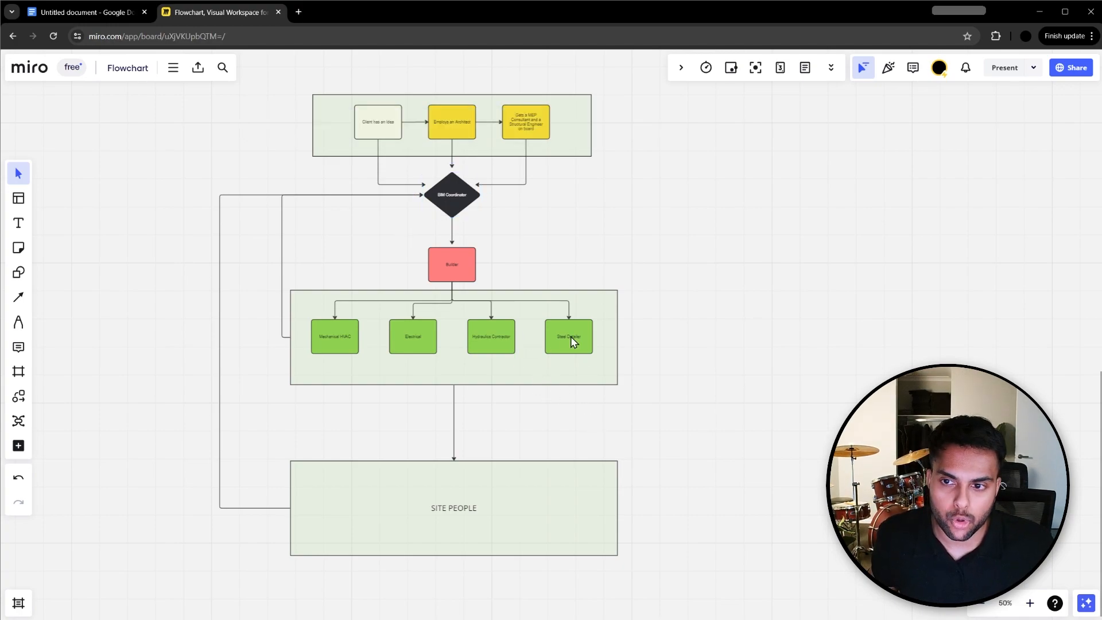
click(451, 198)
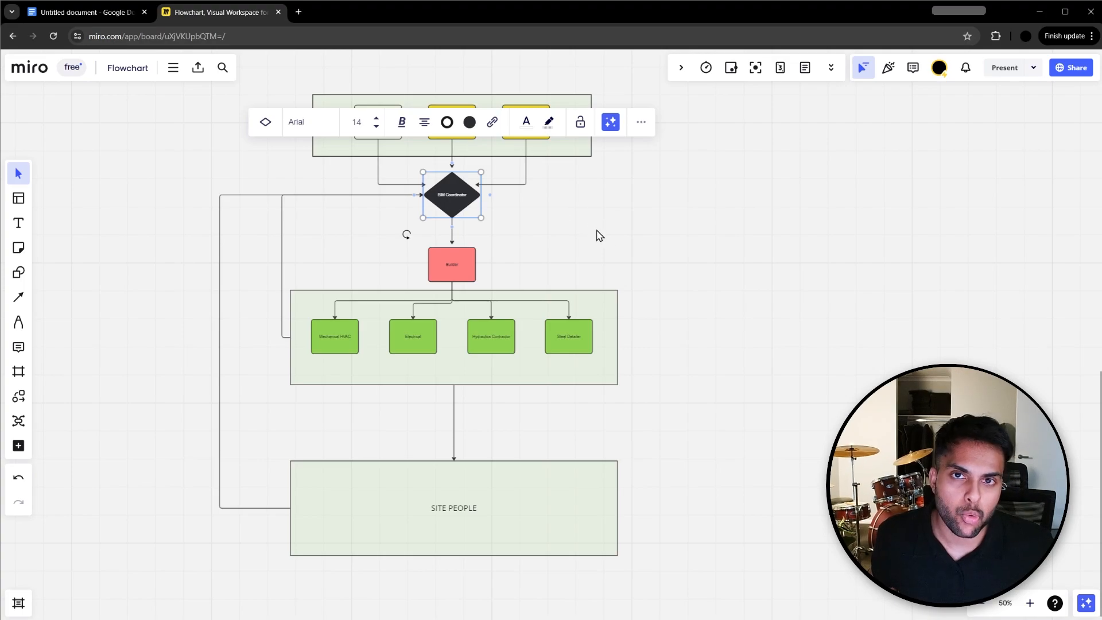
scroll(592, 333, down, 2)
click(721, 406)
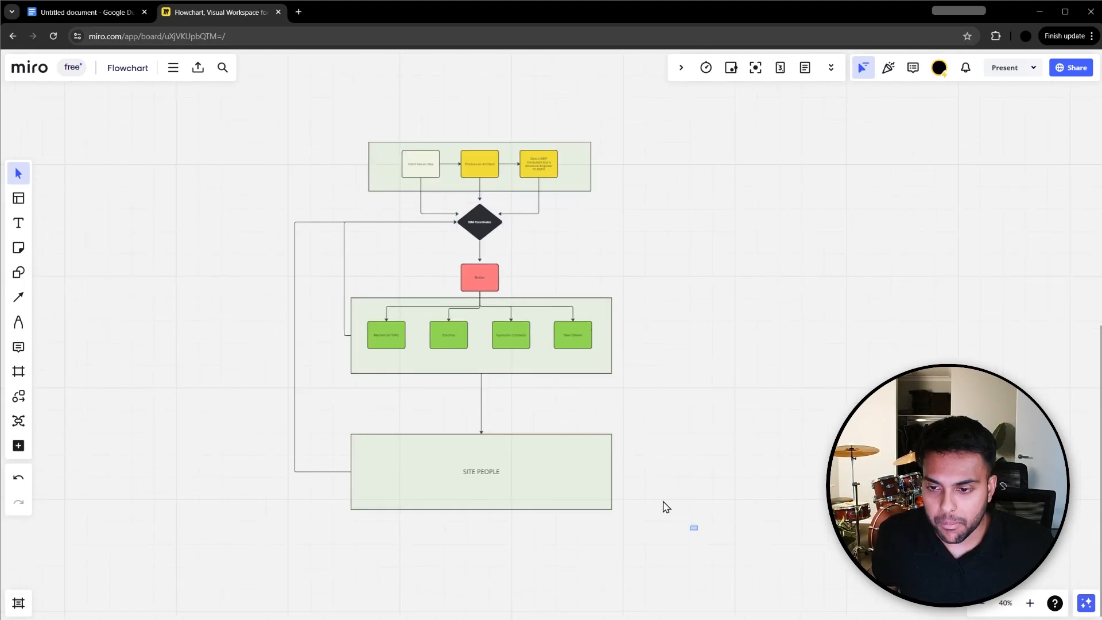
drag(666, 507, 315, 143)
click(629, 313)
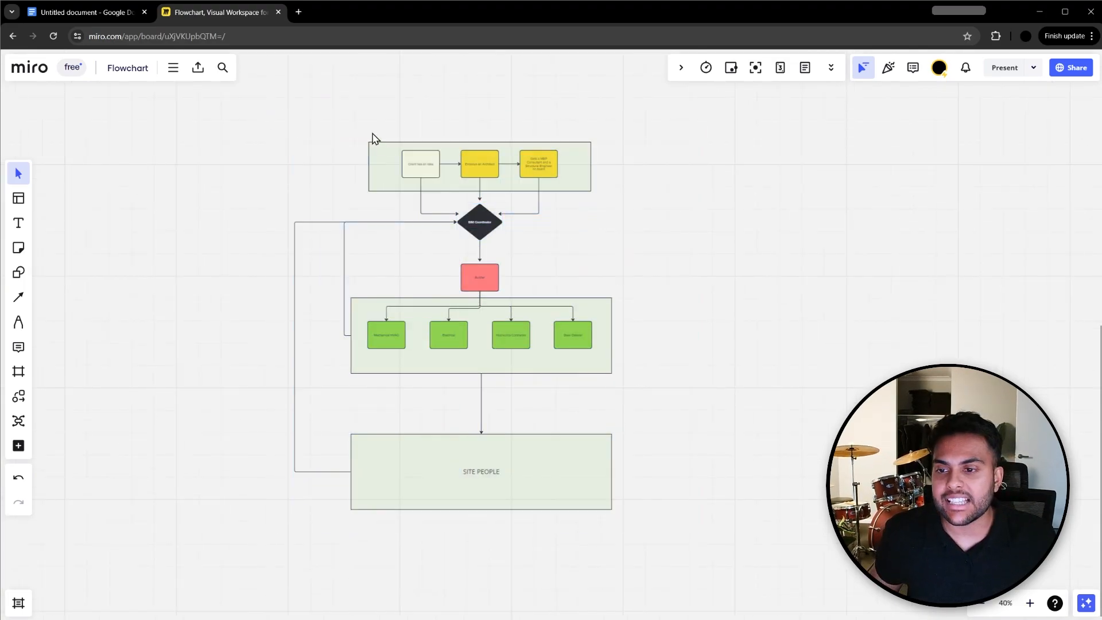
Inspect the BIM Coordinator diamond together with the architect and MEP/structural consultant boxes that feed into it
scroll(484, 182, up, 5)
click(539, 347)
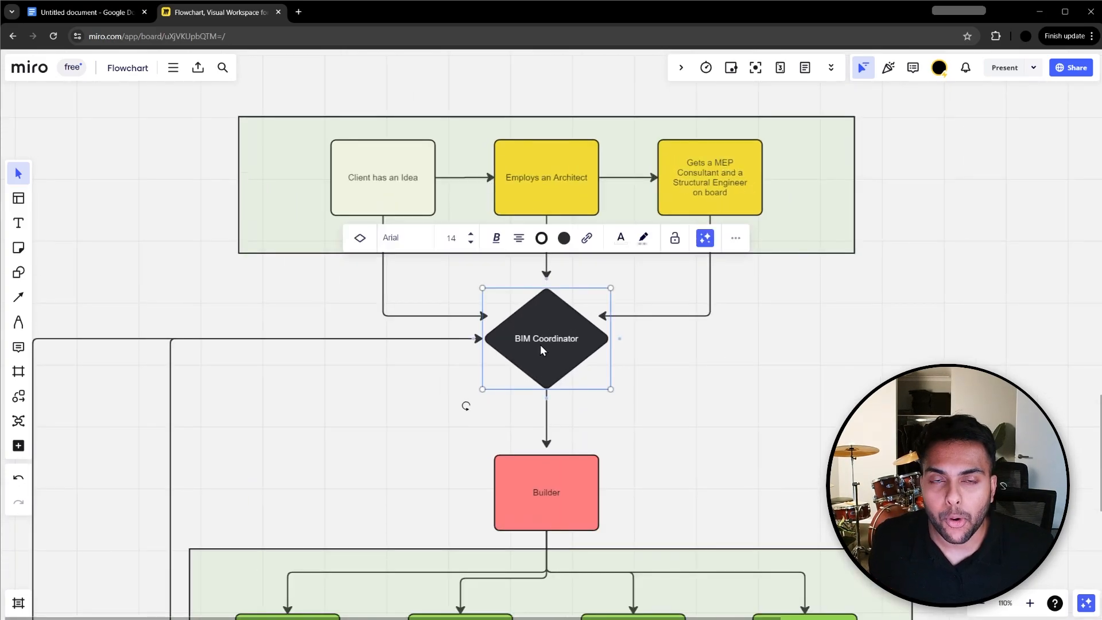
click(745, 378)
scroll(461, 153, down, 2)
scroll(477, 180, up, 2)
scroll(532, 203, down, 1)
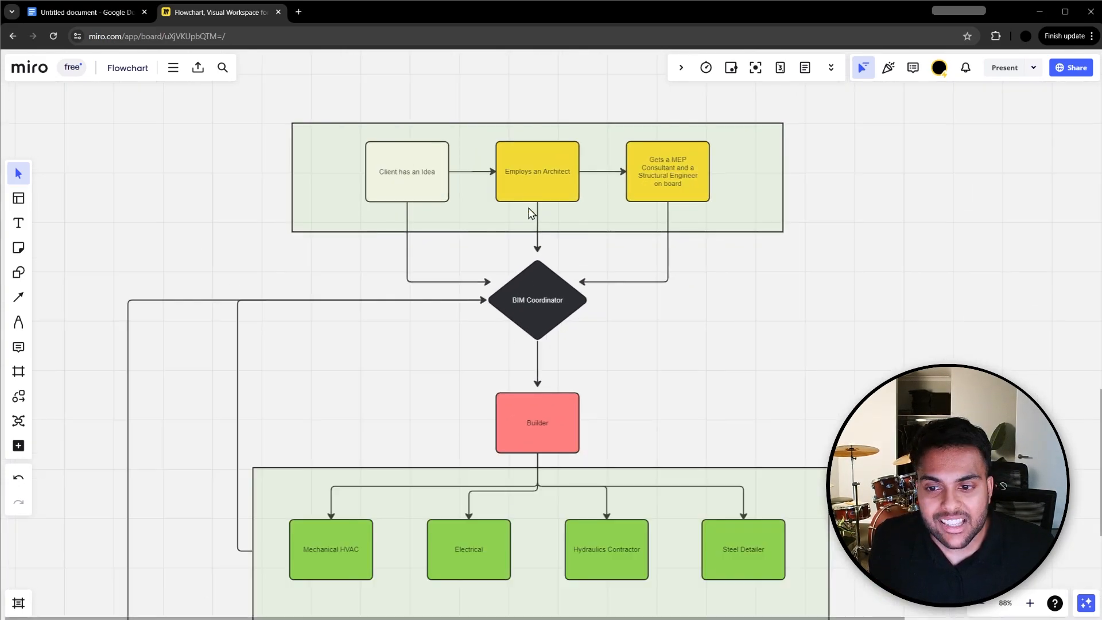
click(548, 170)
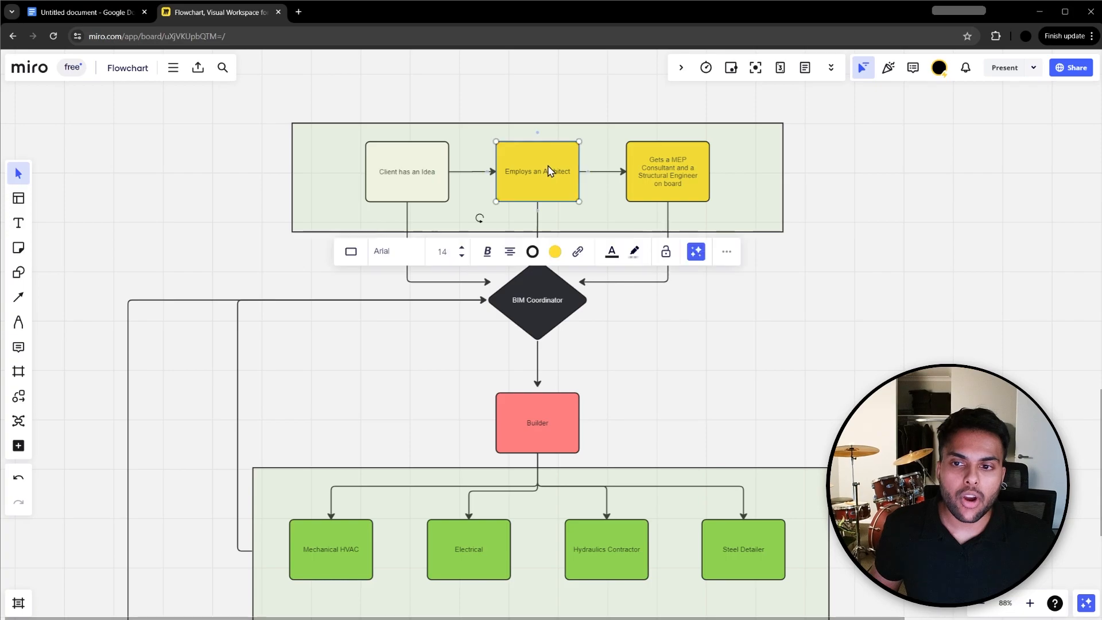
click(659, 181)
Go through the four trade boxes under the Builder: Electrical, Hydraulics Contractor, Steel Detailer and Mechanical HVAC
scroll(369, 353, down, 2)
click(454, 499)
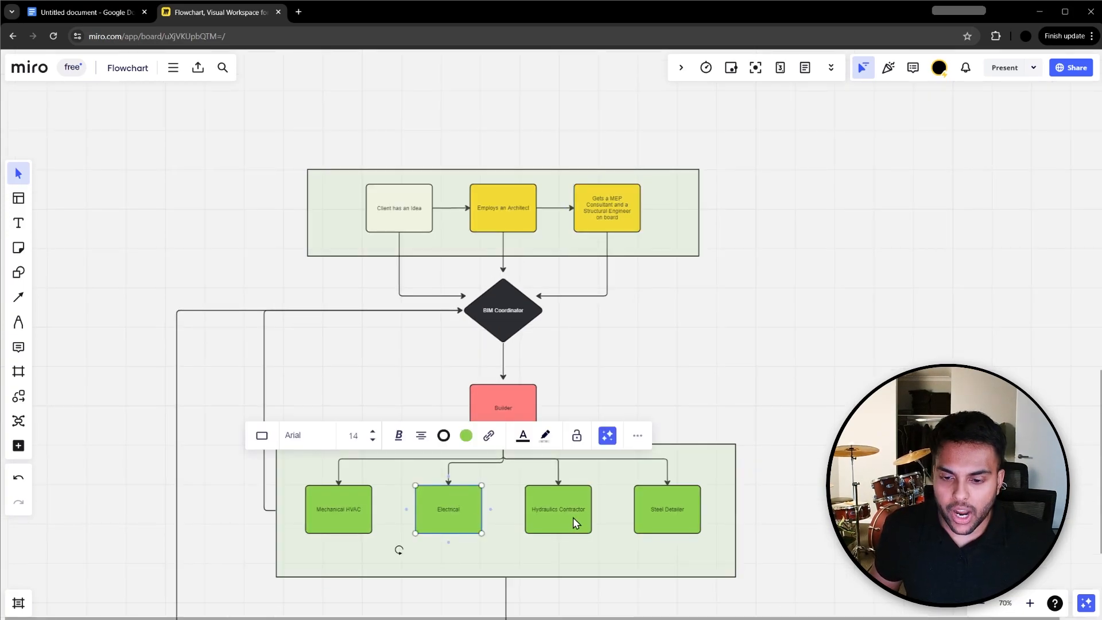
click(573, 518)
click(660, 524)
click(344, 527)
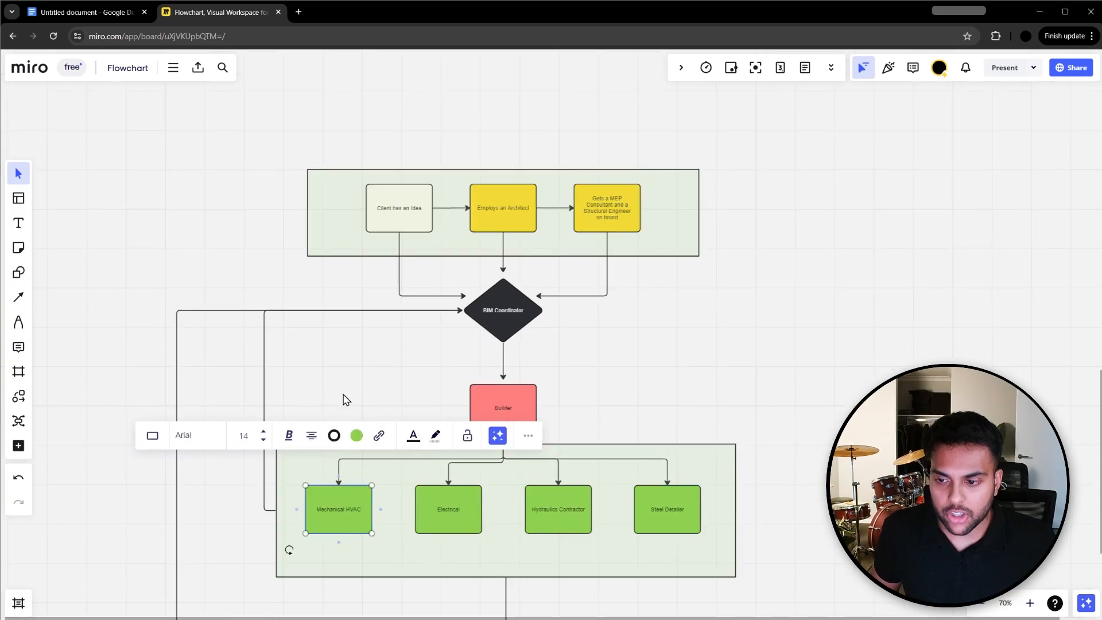
click(348, 399)
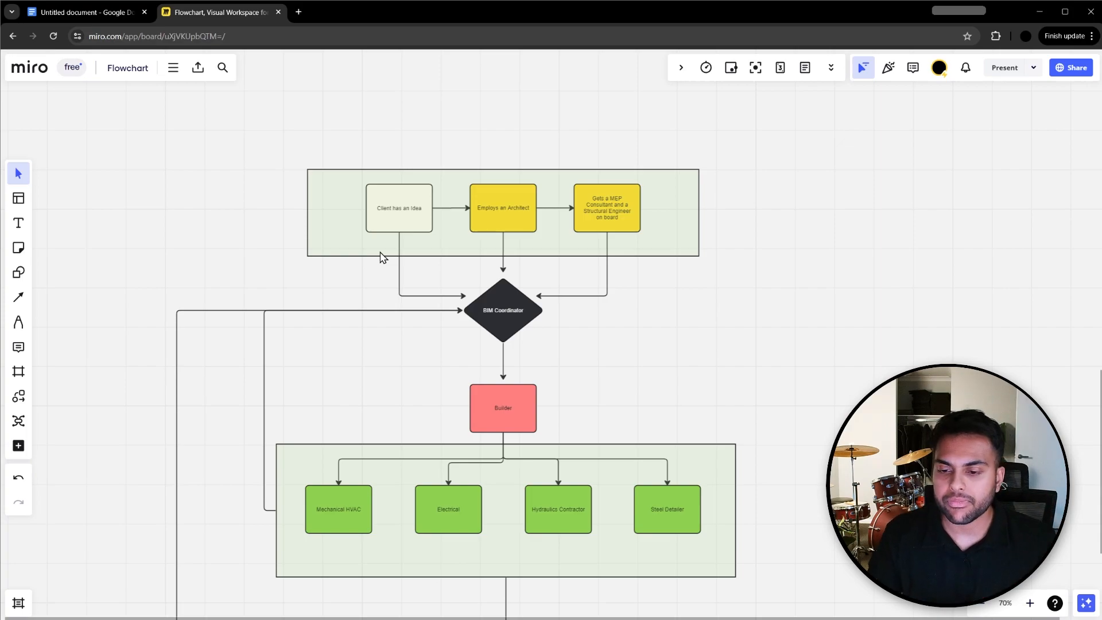
Bring the entire flowchart into view and survey it from the client's idea down to SITE PEOPLE
scroll(406, 305, down, 5)
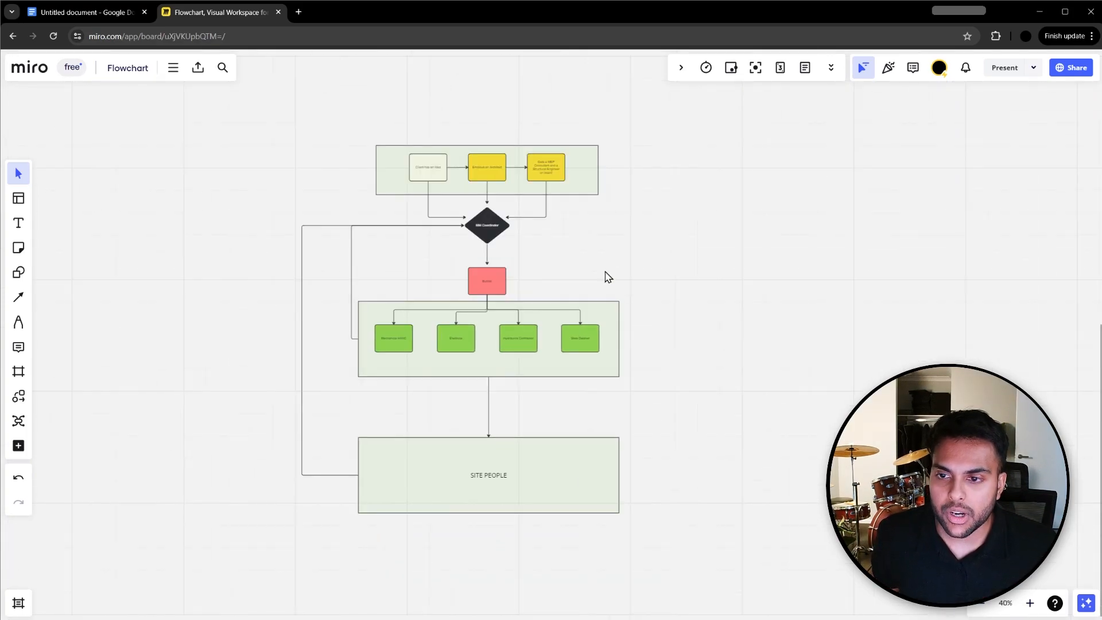
scroll(682, 217, up, 2)
scroll(502, 194, down, 1)
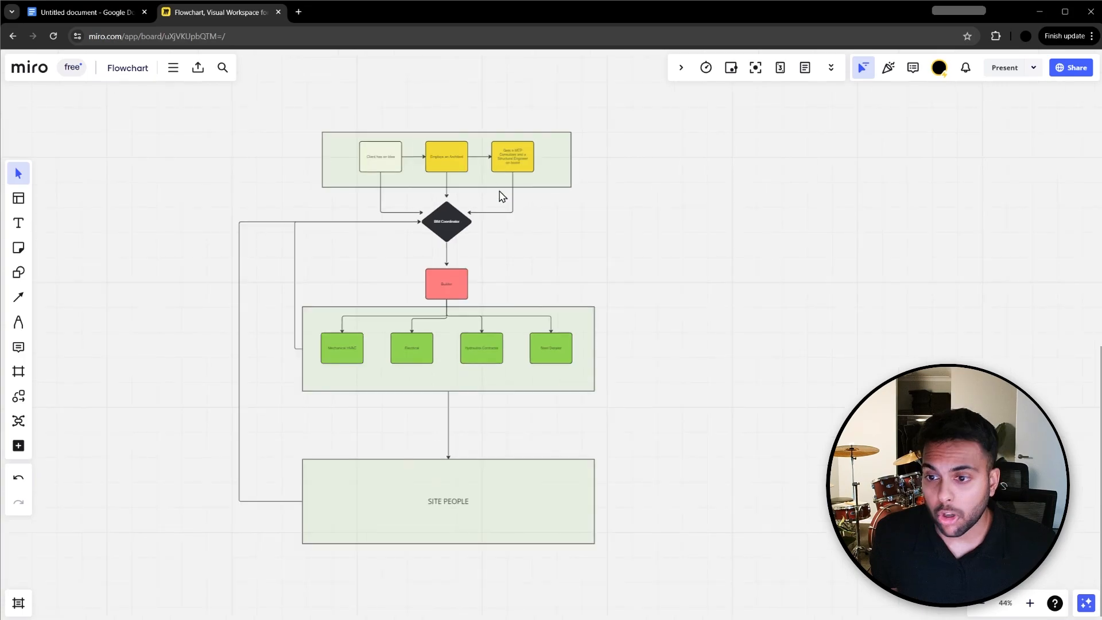
drag(677, 565, 176, 120)
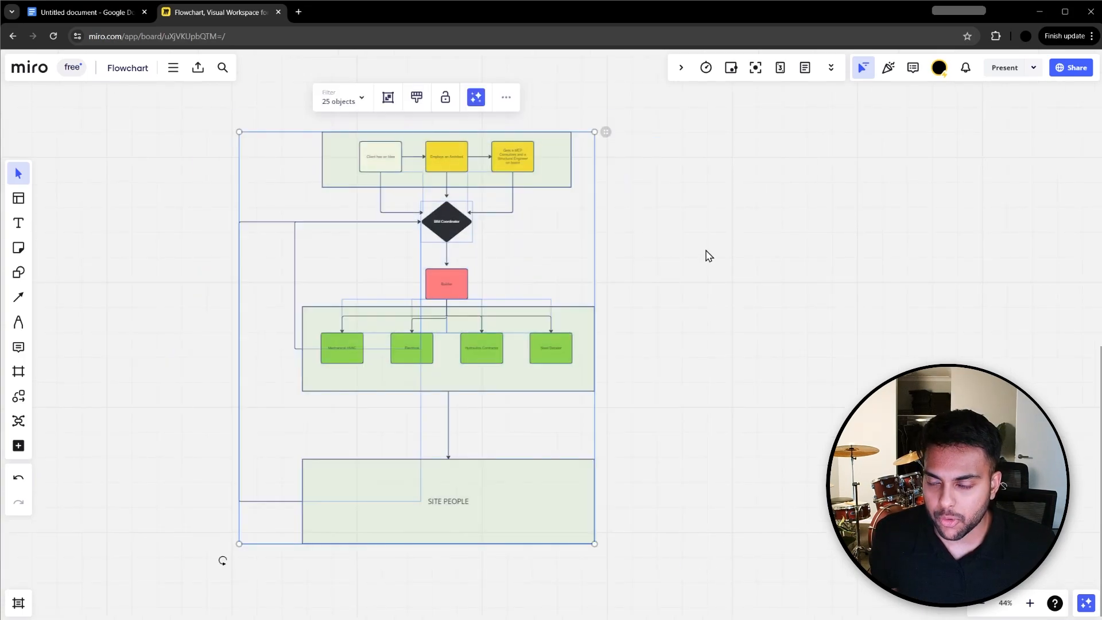
click(703, 252)
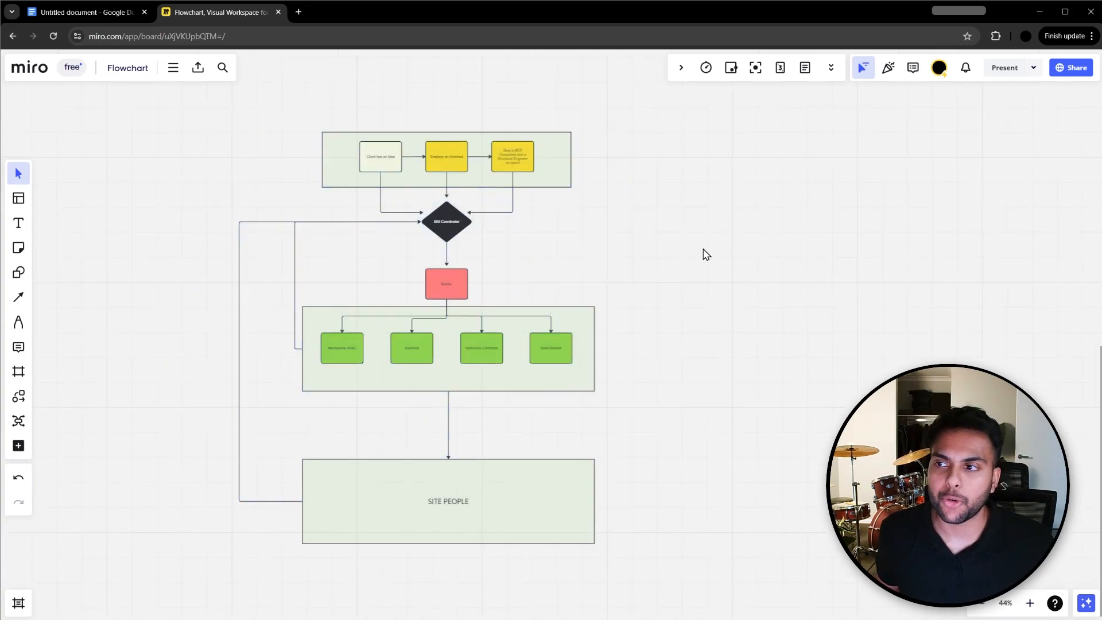
drag(627, 567, 169, 124)
click(206, 173)
Compare the design group, trade contractor group and SITE PEOPLE box, and trace how each links to the BIM Coordinator
click(336, 155)
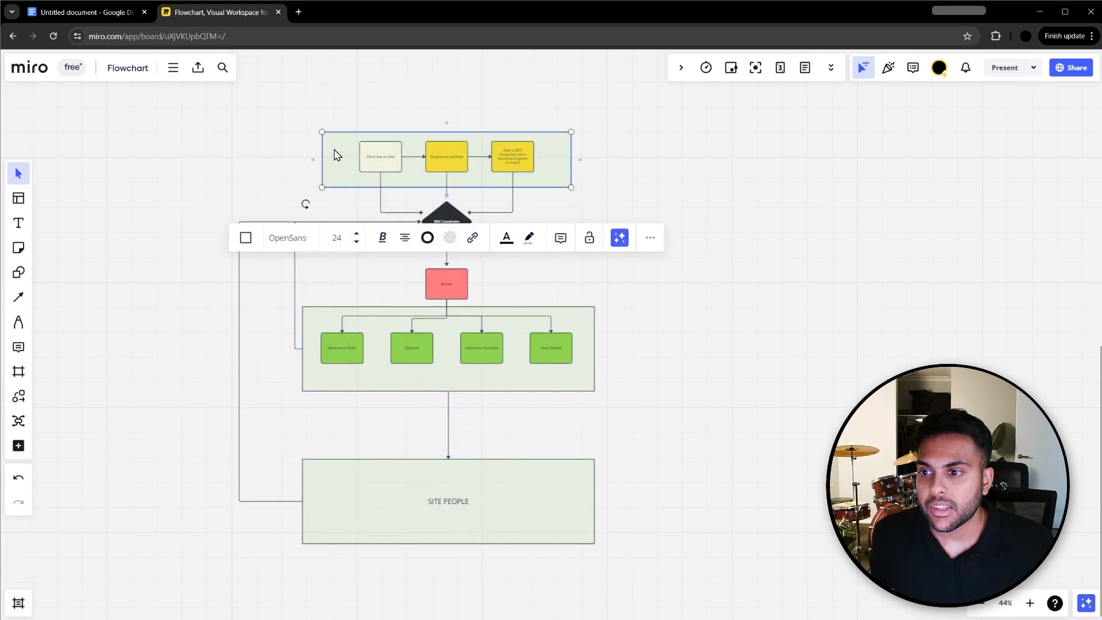
click(320, 325)
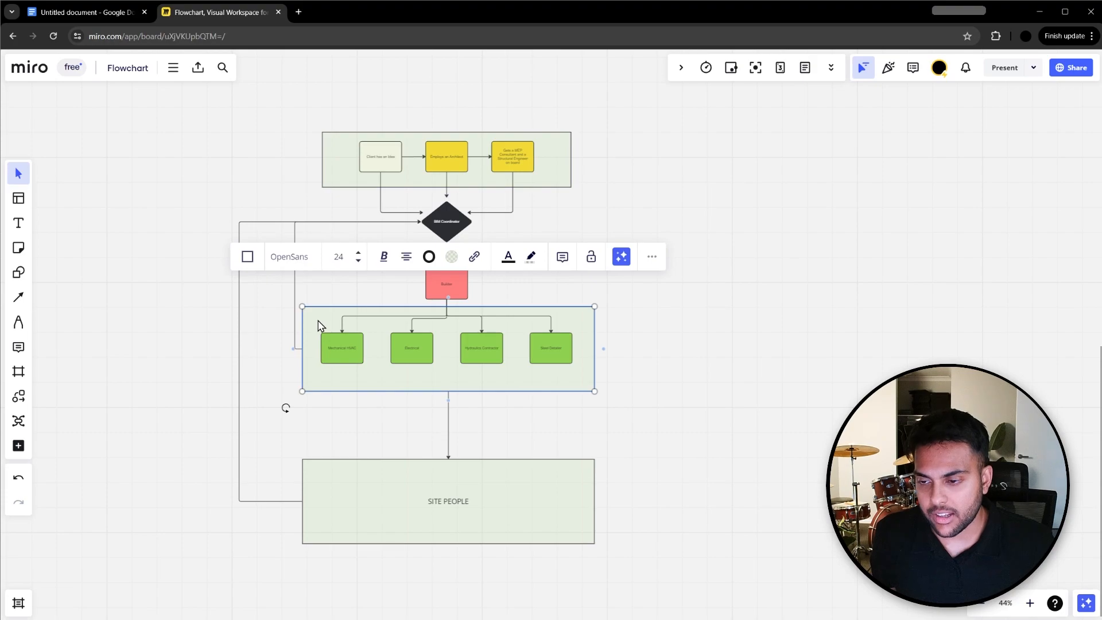
click(322, 175)
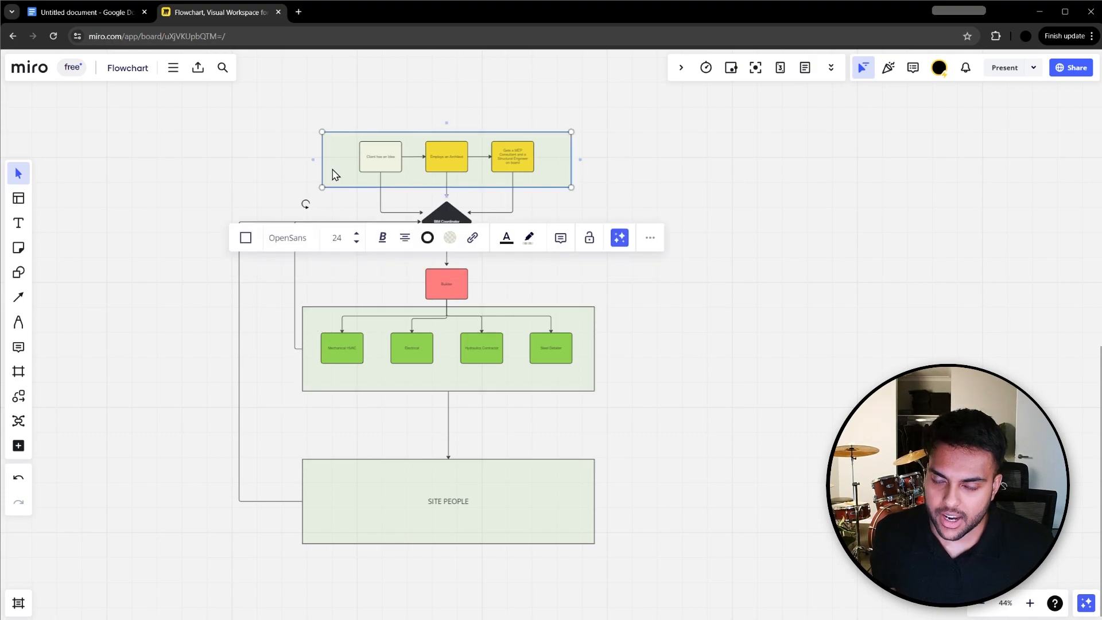
click(319, 325)
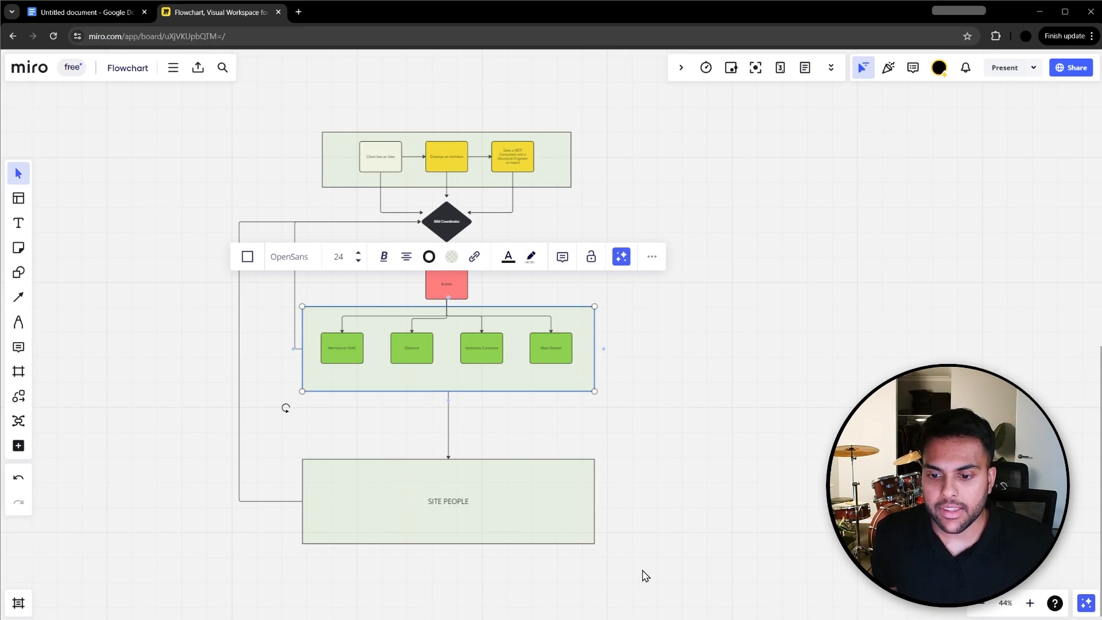
drag(642, 573, 271, 438)
click(277, 444)
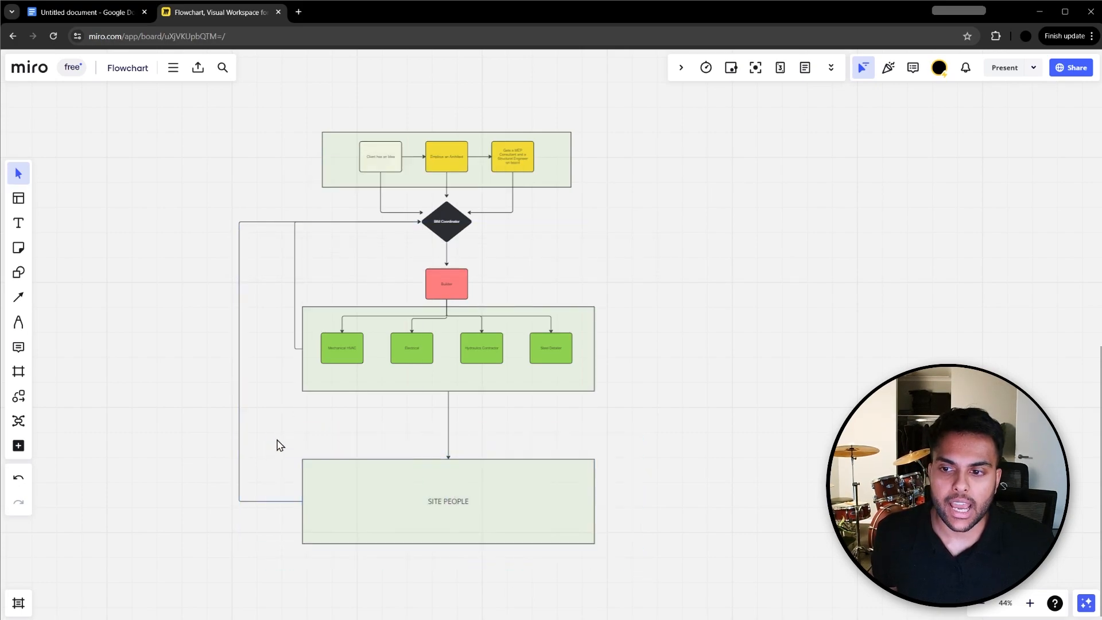
click(432, 234)
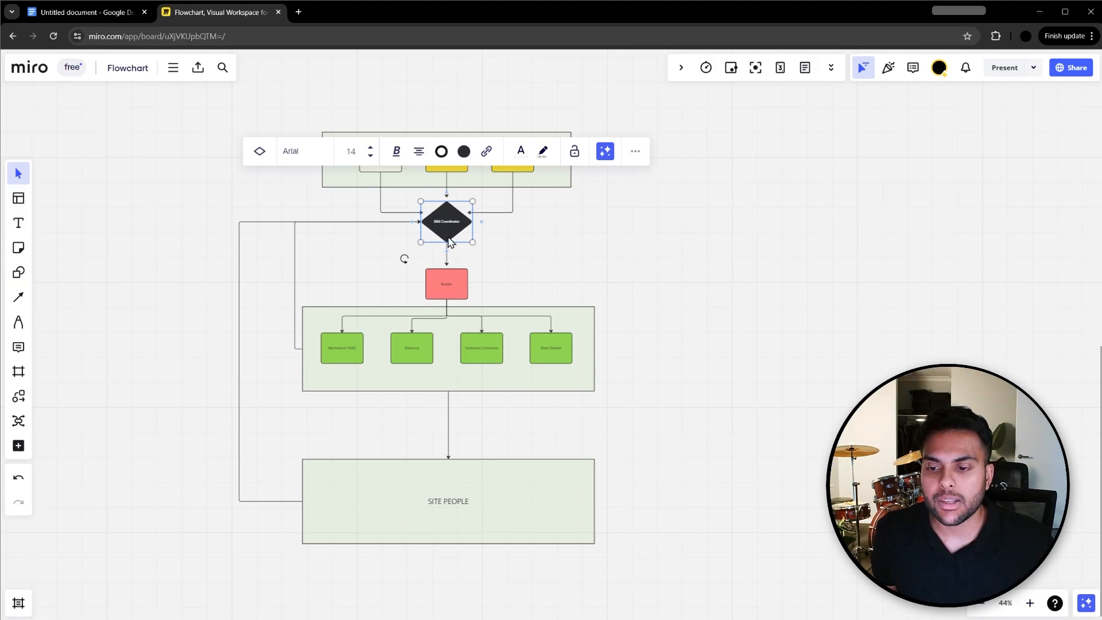
click(613, 433)
Switch to the Google Docs document and view its opening heading and integrated building model image
click(123, 13)
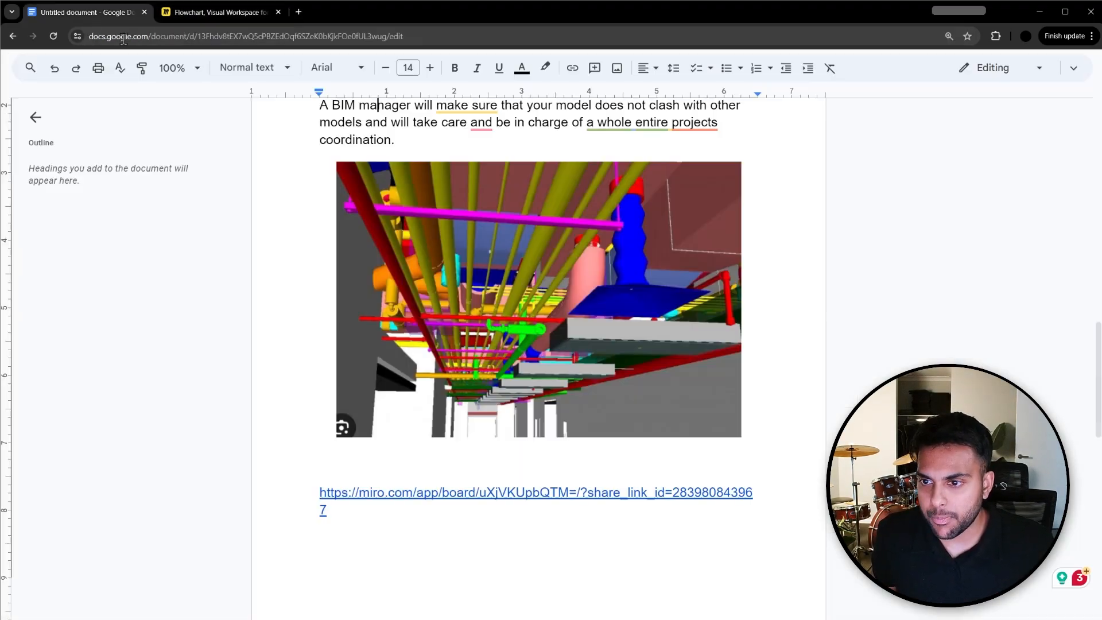
scroll(480, 345, up, 15)
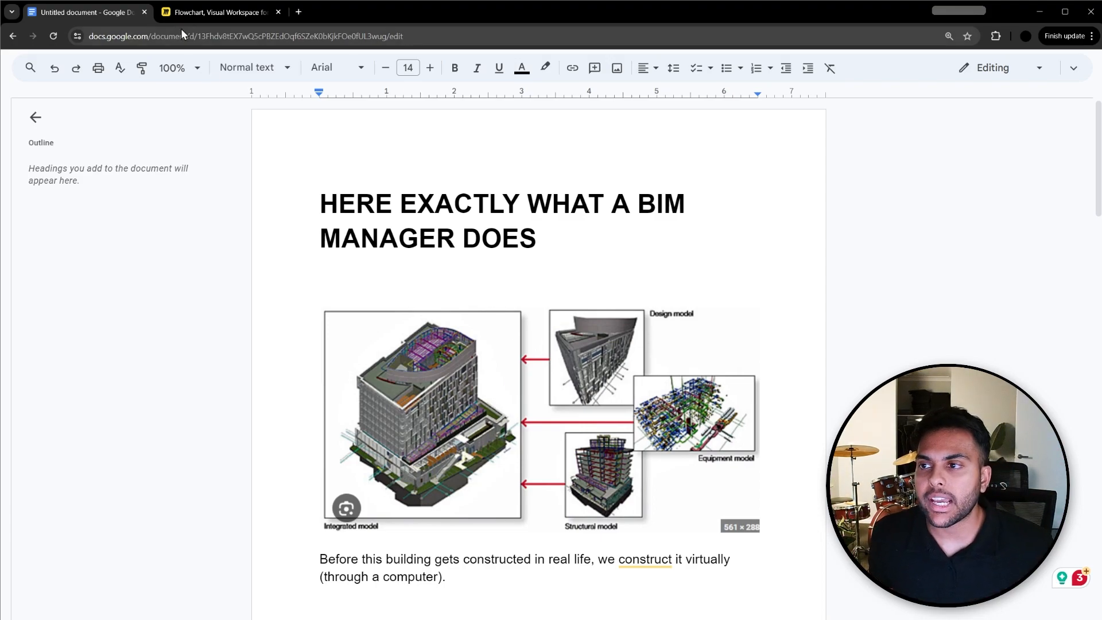
Return to the Miro flowchart and review the whole project process around the BIM Coordinator
click(225, 12)
scroll(484, 246, up, 3)
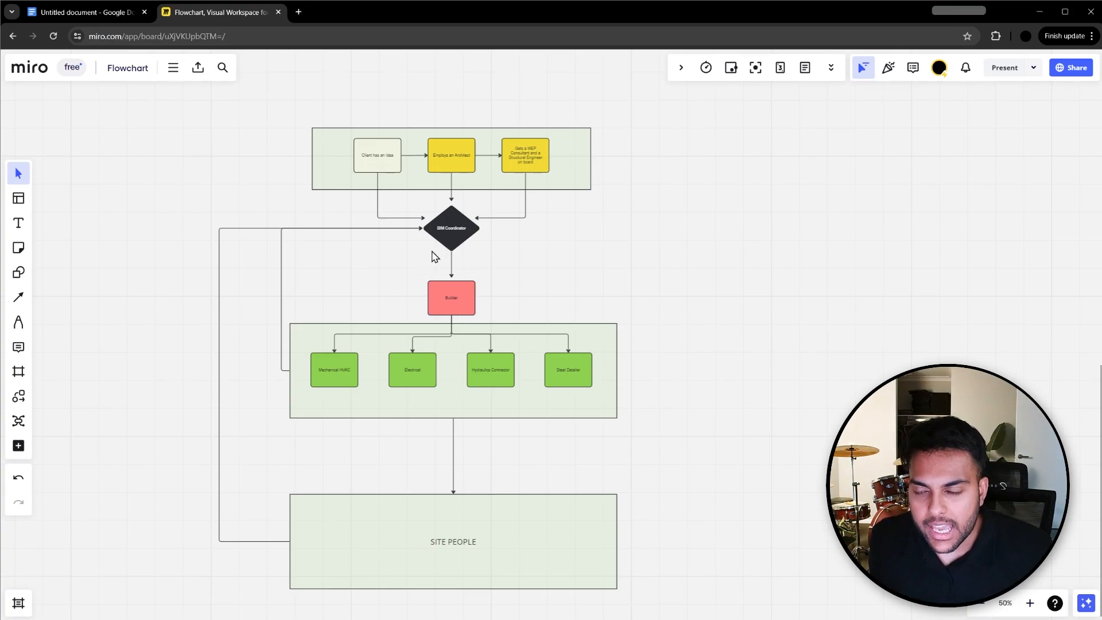
scroll(401, 248, up, 3)
scroll(514, 354, down, 5)
drag(579, 538, 204, 112)
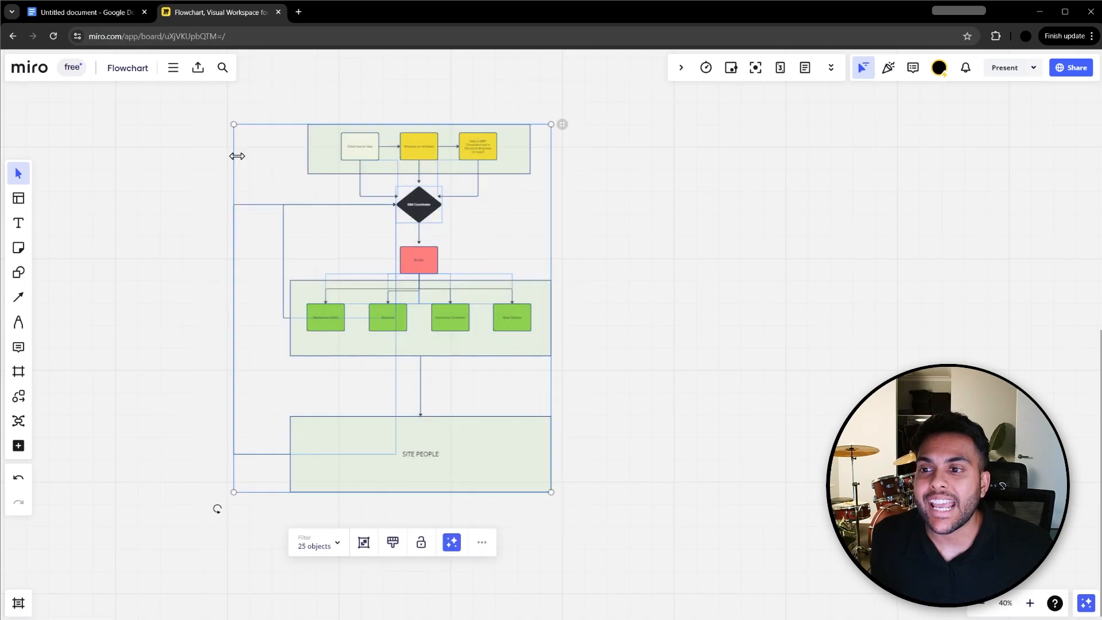
click(275, 162)
Examine the BIM Coordinator diamond up close and its place between the design group and the Builder
scroll(402, 201, up, 10)
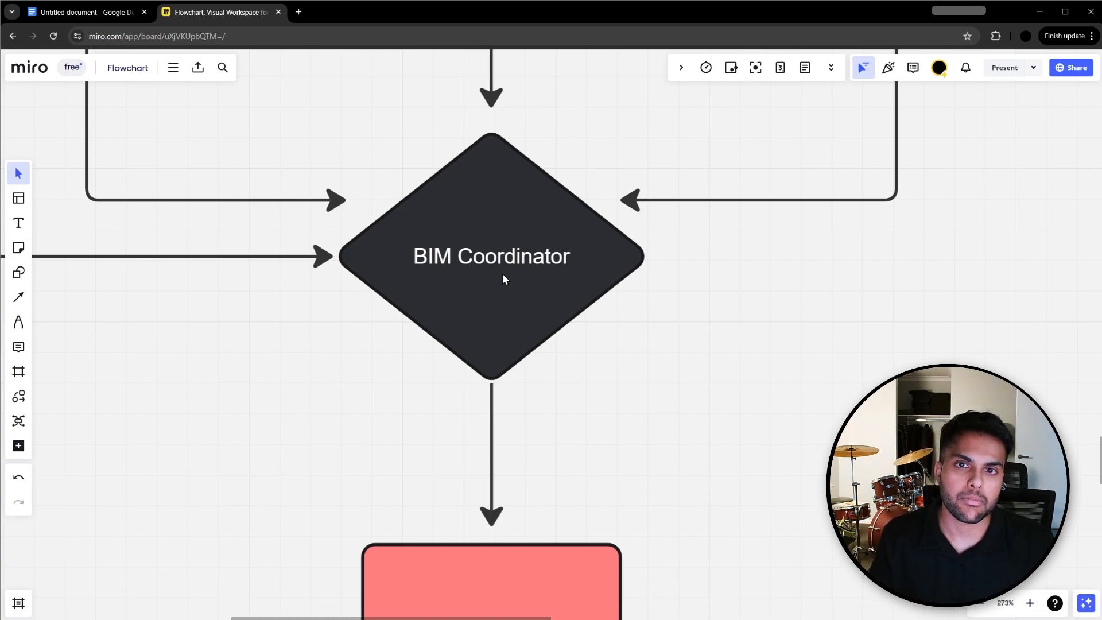
scroll(502, 273, down, 10)
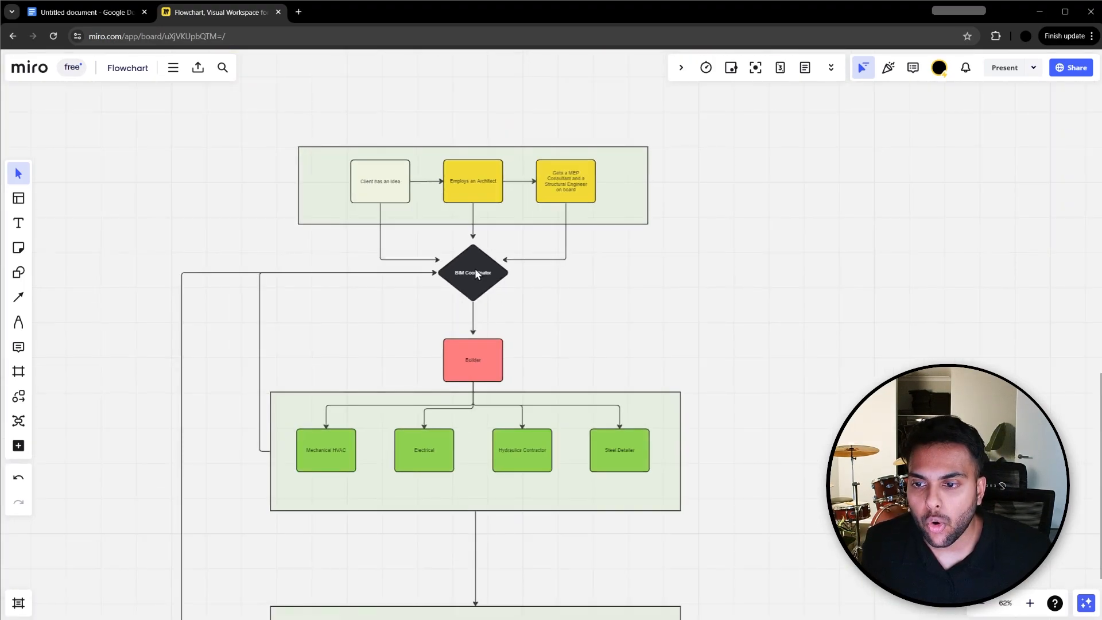
scroll(476, 273, down, 1)
scroll(467, 253, up, 2)
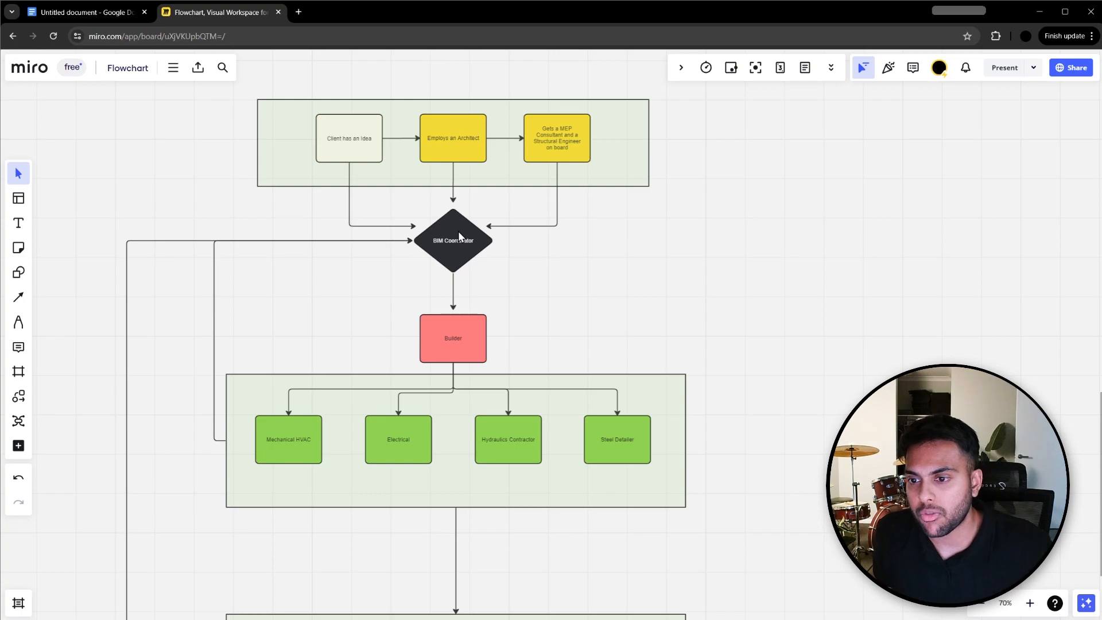
drag(510, 263, 422, 229)
click(595, 284)
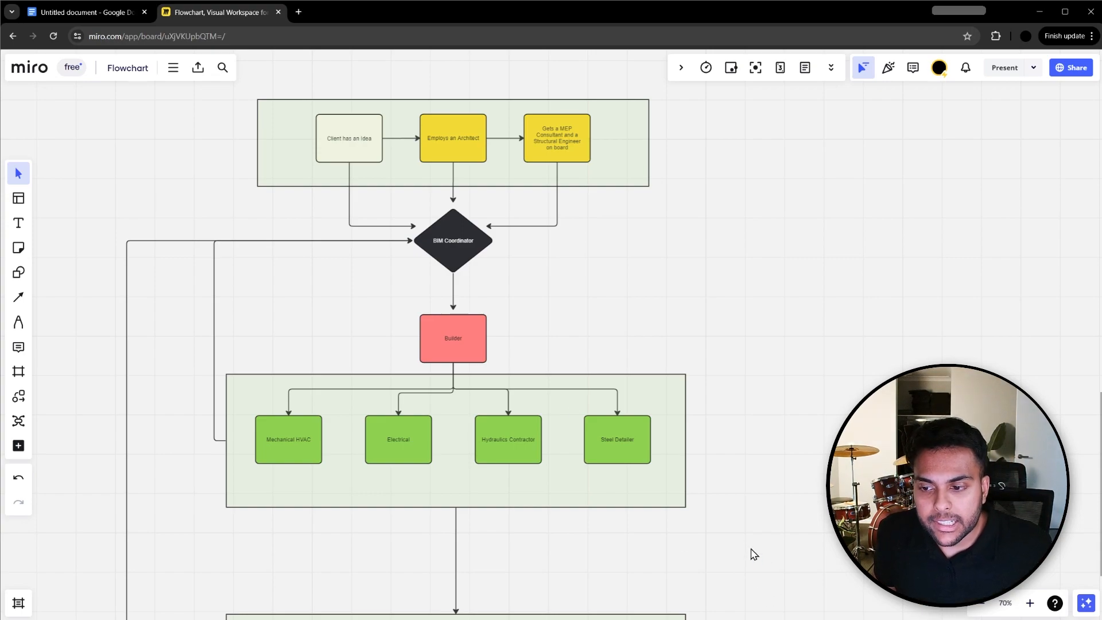
Review the trade contractor group and the client and design group as the parties the BIM Coordinator deals with
drag(761, 561, 156, 376)
click(646, 275)
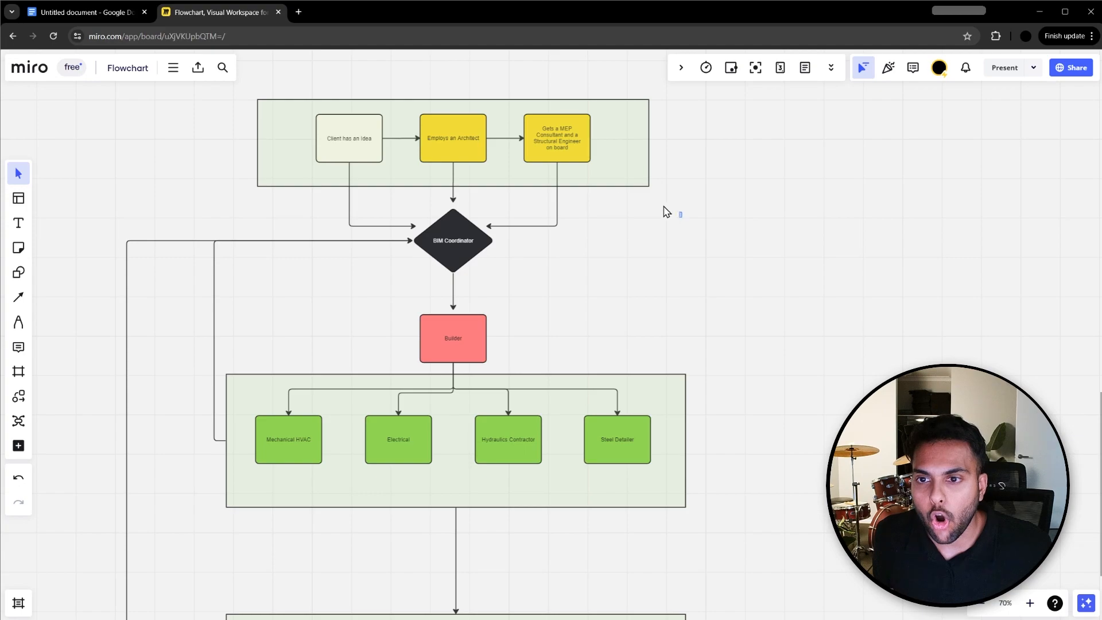
drag(671, 214, 158, 91)
click(655, 304)
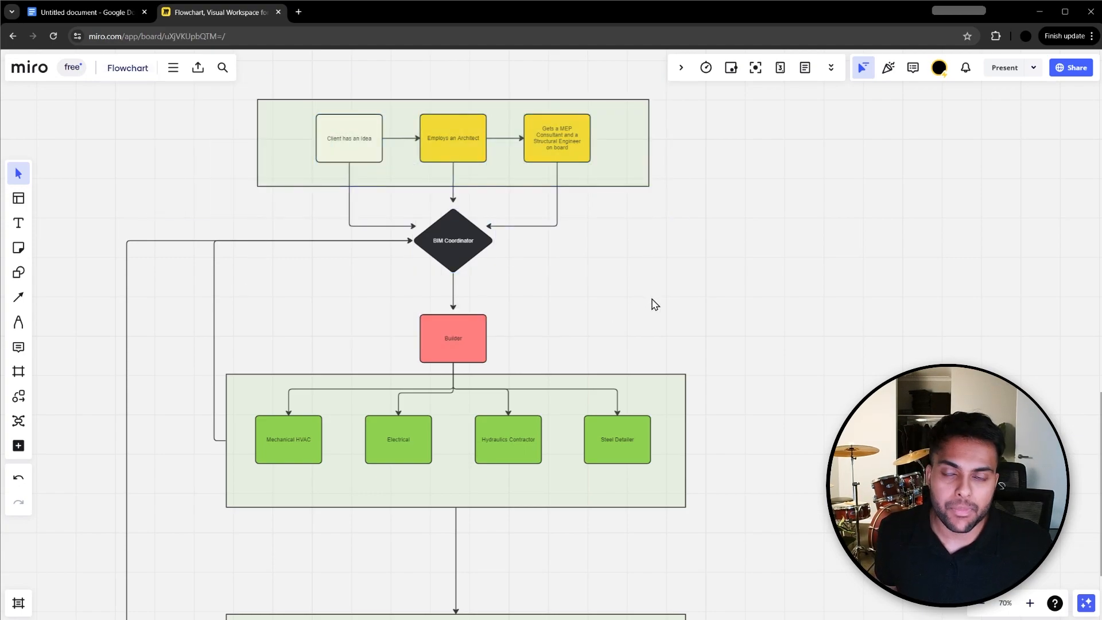